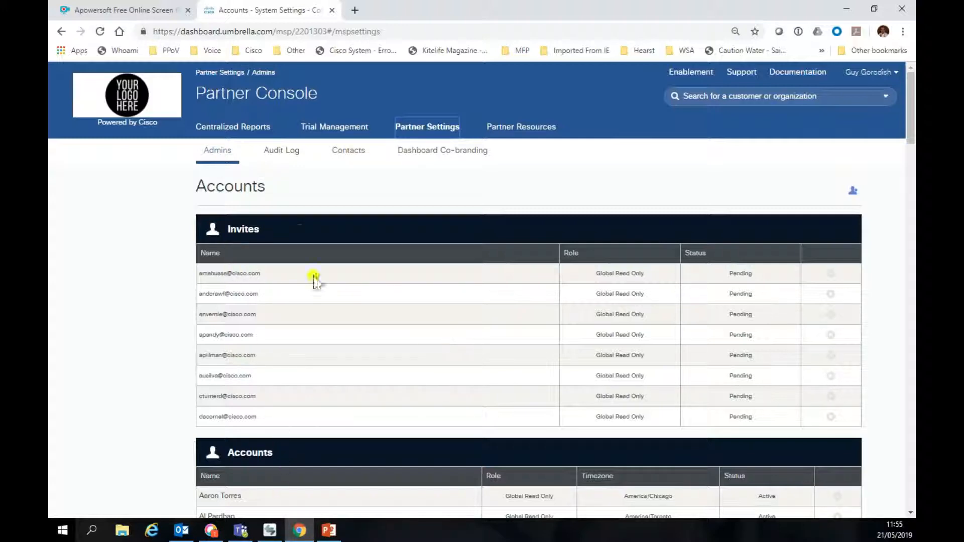
Step: Review the distributor contacts, then view the Dashboard Co-branding page and its four uploaded logos
{"action": "left_click", "coordinate": [326, 158]}
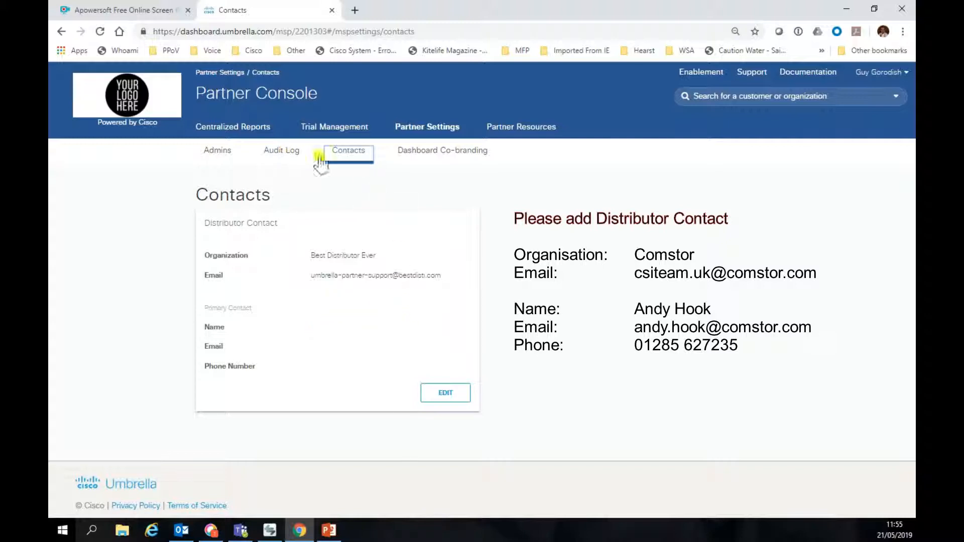
{"action": "left_click", "coordinate": [430, 156]}
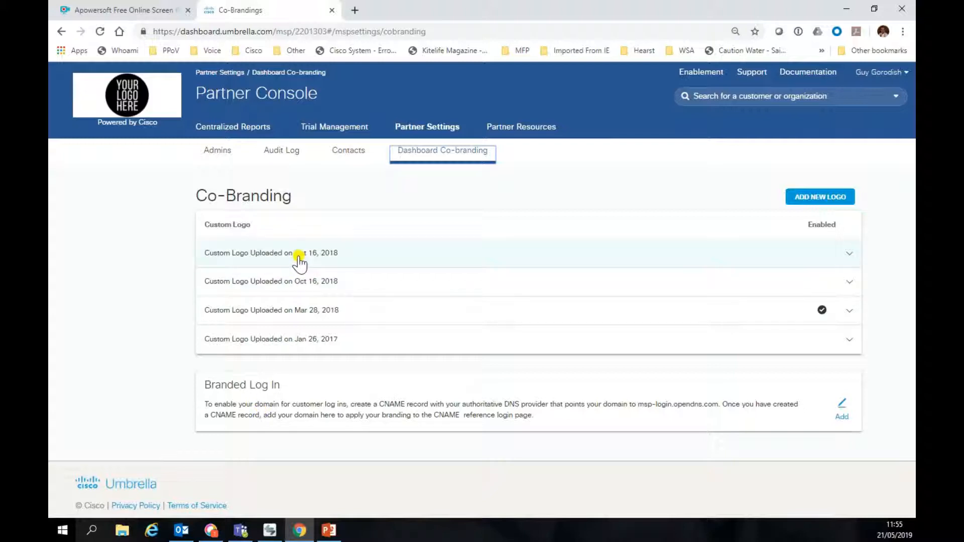
{"action": "left_click", "coordinate": [841, 410]}
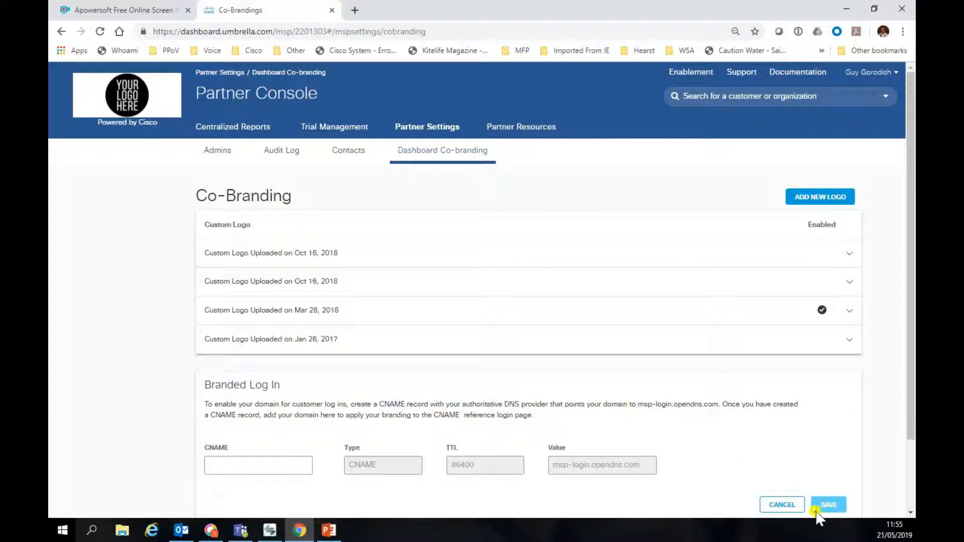
{"action": "left_click", "coordinate": [778, 505]}
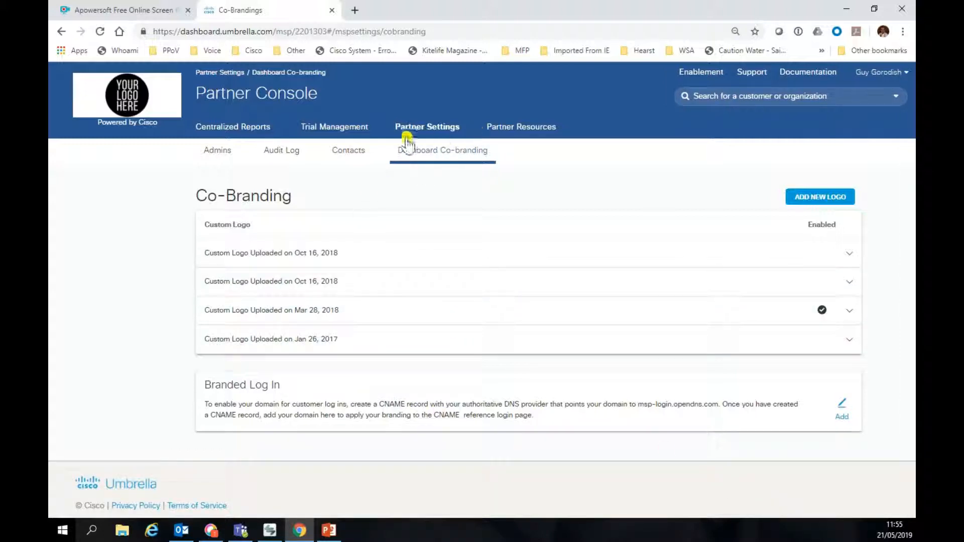
Step: Scroll through the Centralized Reports Overview figures, then bring up the Deployment Status report
{"action": "left_click", "coordinate": [249, 129]}
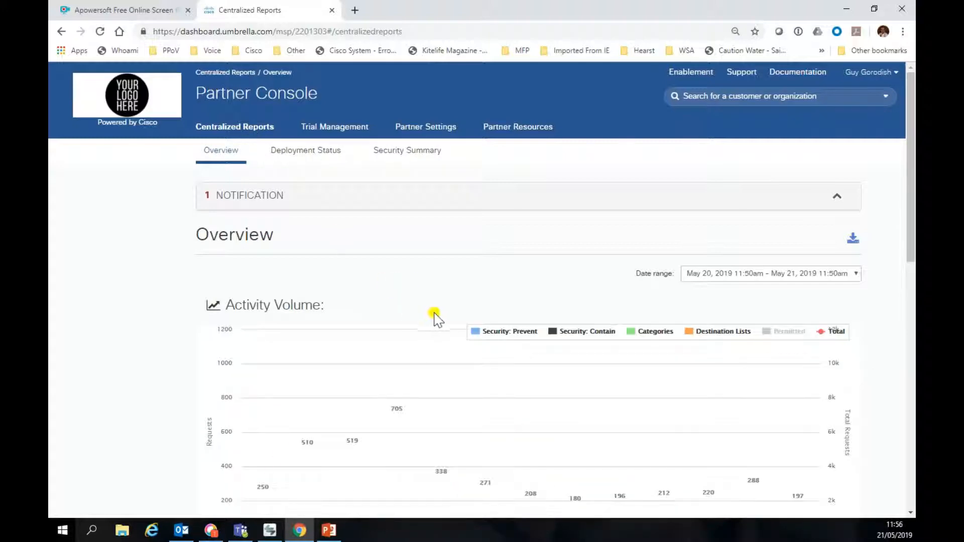
{"action": "scroll", "coordinate": [459, 350], "scroll_direction": "down", "scroll_amount": 10}
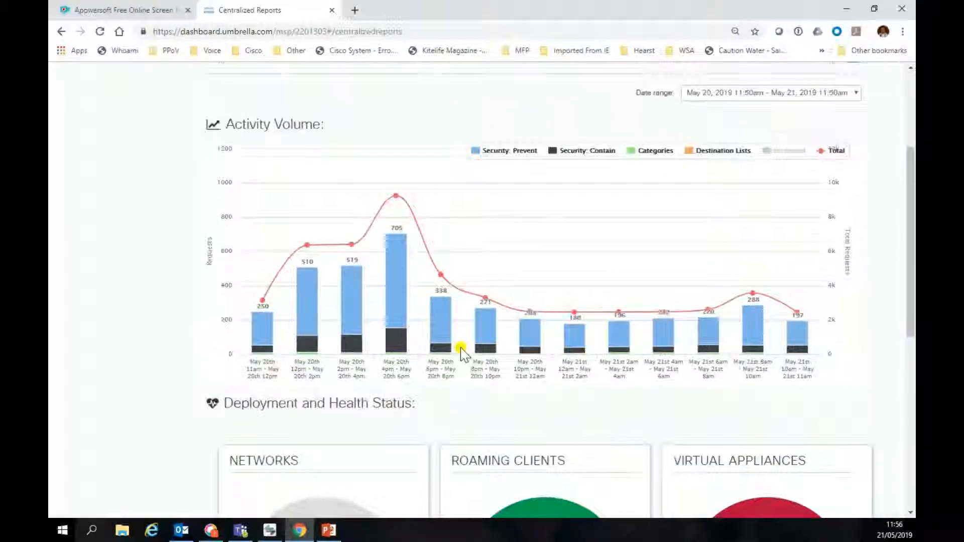
{"action": "scroll", "coordinate": [460, 351], "scroll_direction": "down", "scroll_amount": 3}
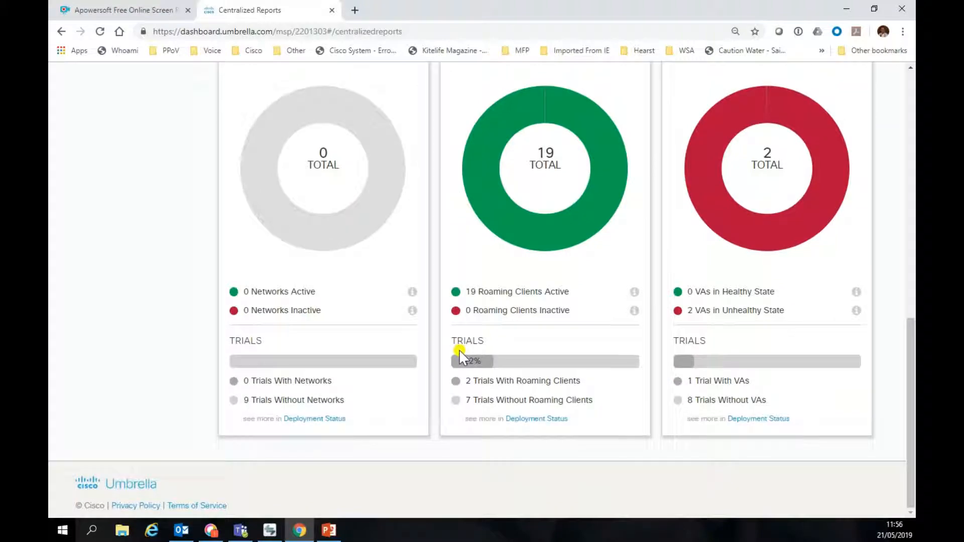
{"action": "scroll", "coordinate": [461, 351], "scroll_direction": "up", "scroll_amount": 7}
{"action": "scroll", "coordinate": [458, 351], "scroll_direction": "up", "scroll_amount": 5}
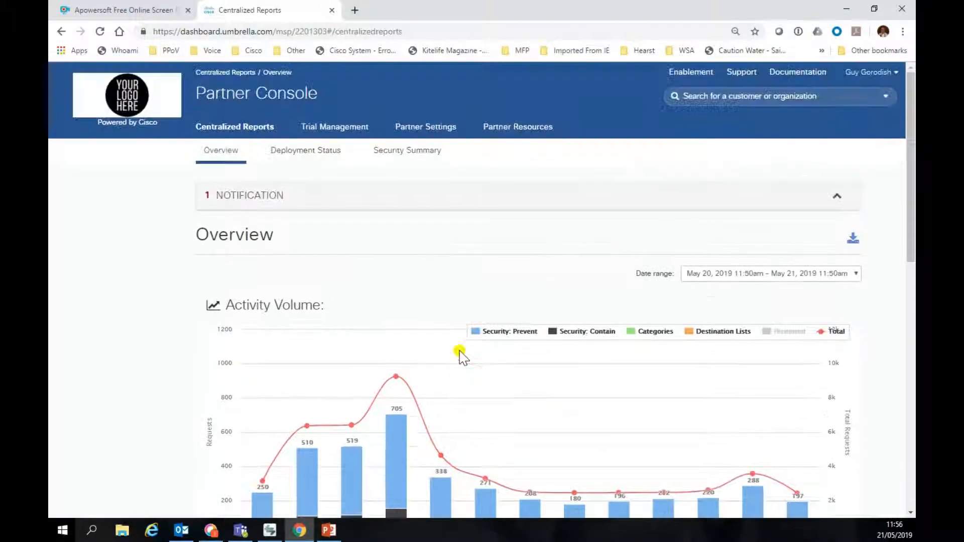
{"action": "left_click", "coordinate": [301, 156]}
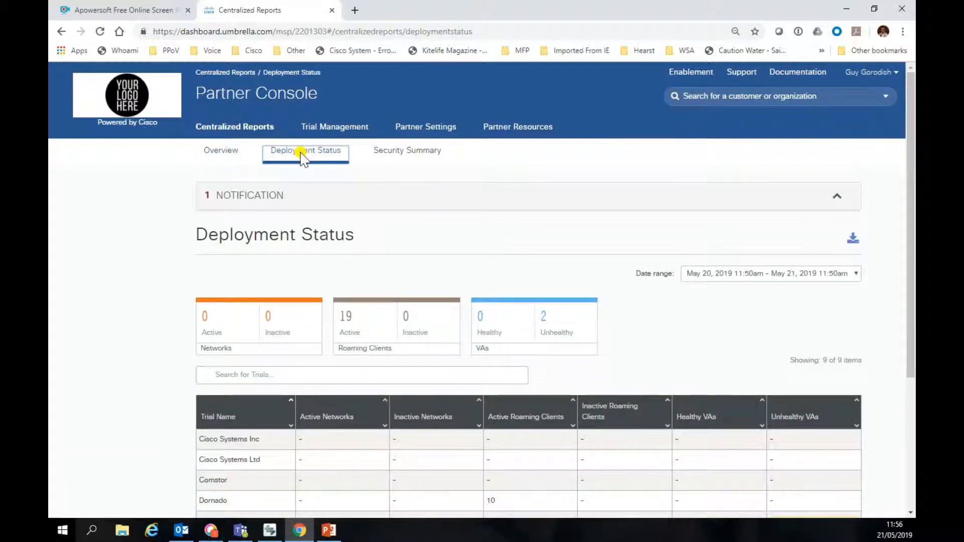
Step: Scroll the trials' deployment status table, then switch to the Security Summary report
{"action": "scroll", "coordinate": [319, 225], "scroll_direction": "down", "scroll_amount": 3}
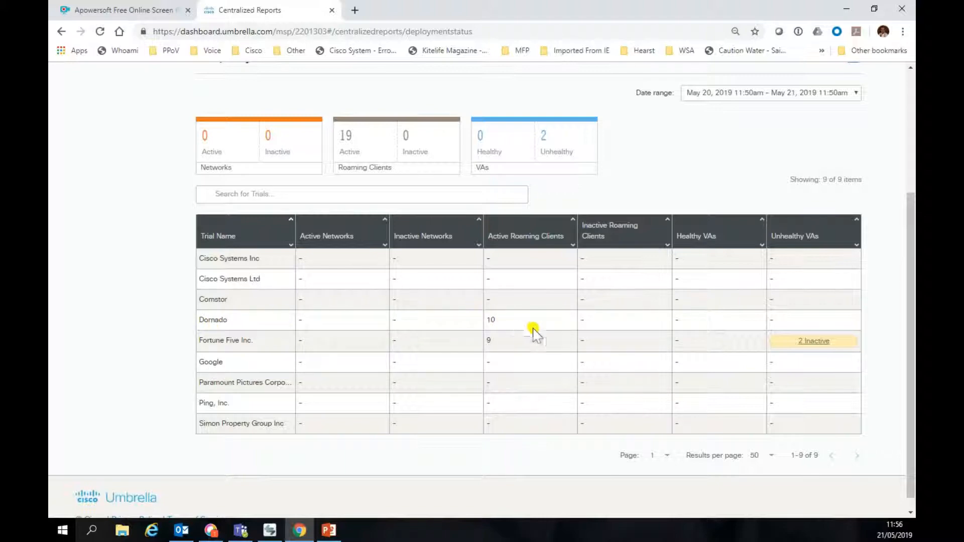
{"action": "scroll", "coordinate": [465, 318], "scroll_direction": "up", "scroll_amount": 3}
{"action": "scroll", "coordinate": [465, 318], "scroll_direction": "up", "scroll_amount": 1}
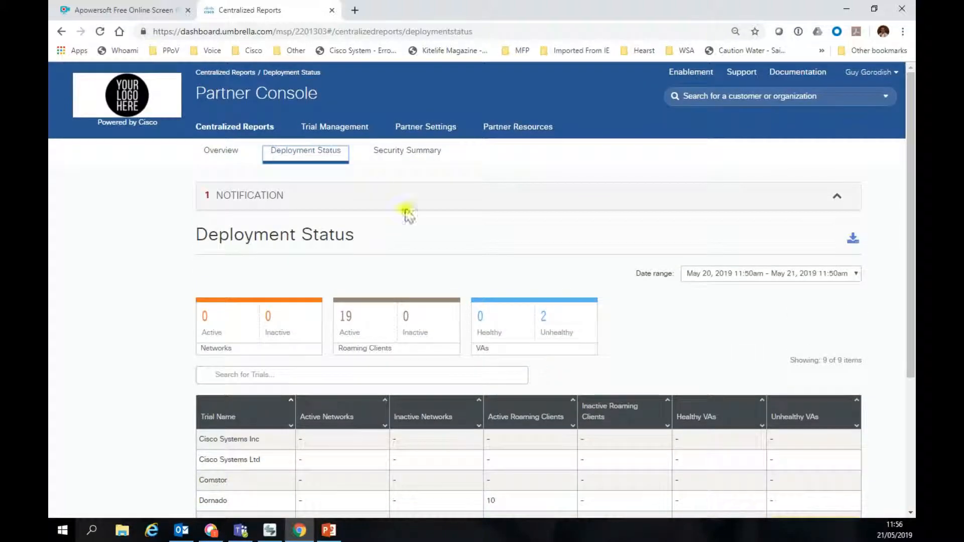
{"action": "left_click", "coordinate": [385, 155]}
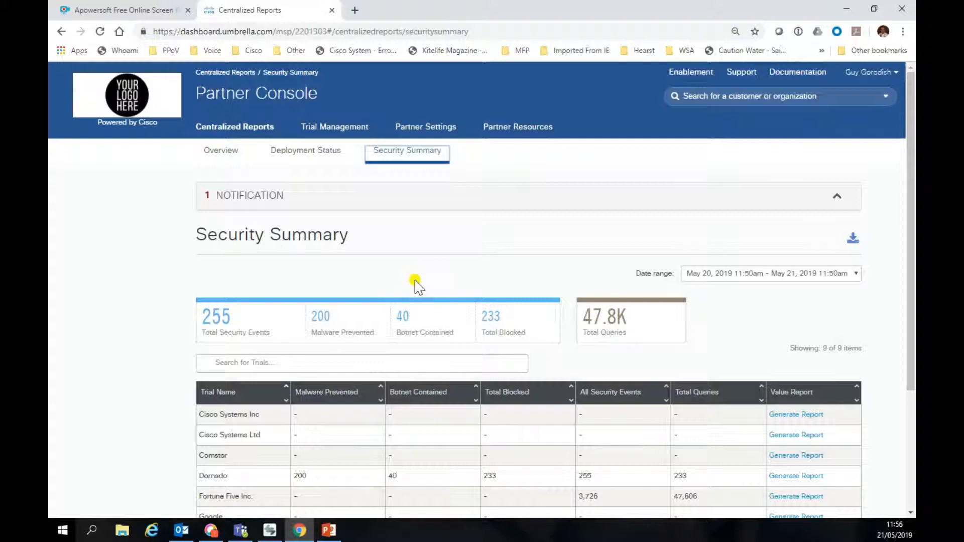
Step: Generate Dornado's value report share link, copy it, and open a new browser tab
{"action": "left_click", "coordinate": [783, 476]}
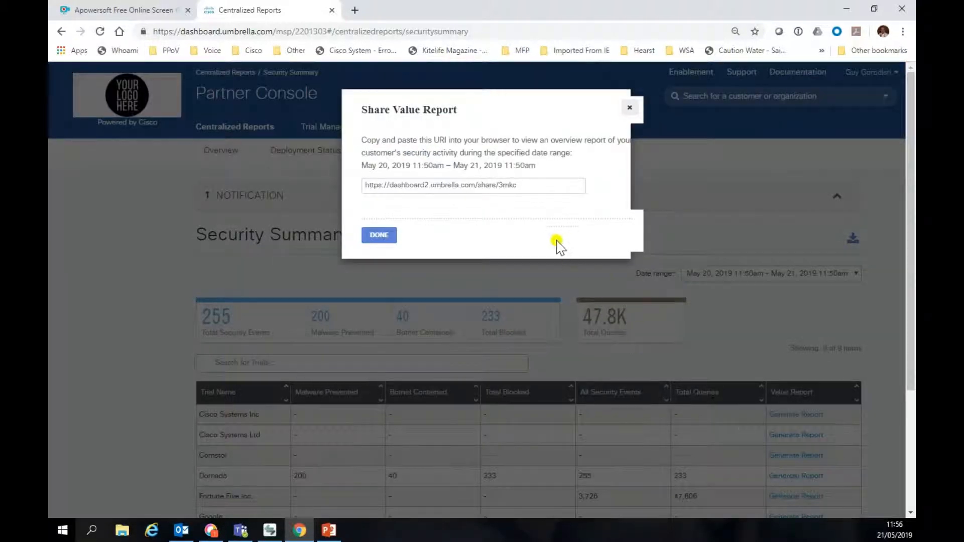
{"action": "left_click_drag", "start_coordinate": [529, 185], "coordinate": [333, 175]}
{"action": "right_click", "coordinate": [430, 187]}
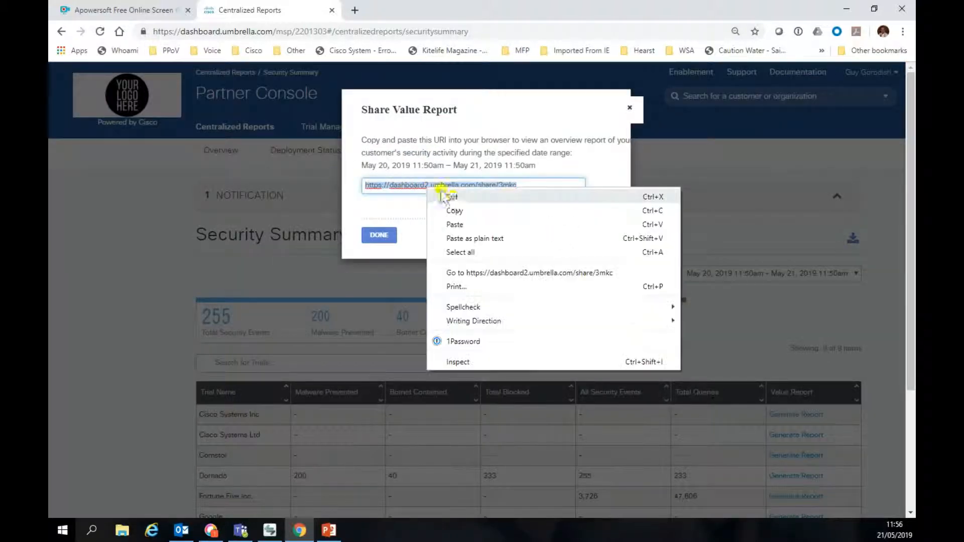
{"action": "left_click", "coordinate": [454, 210]}
{"action": "left_click", "coordinate": [354, 11]}
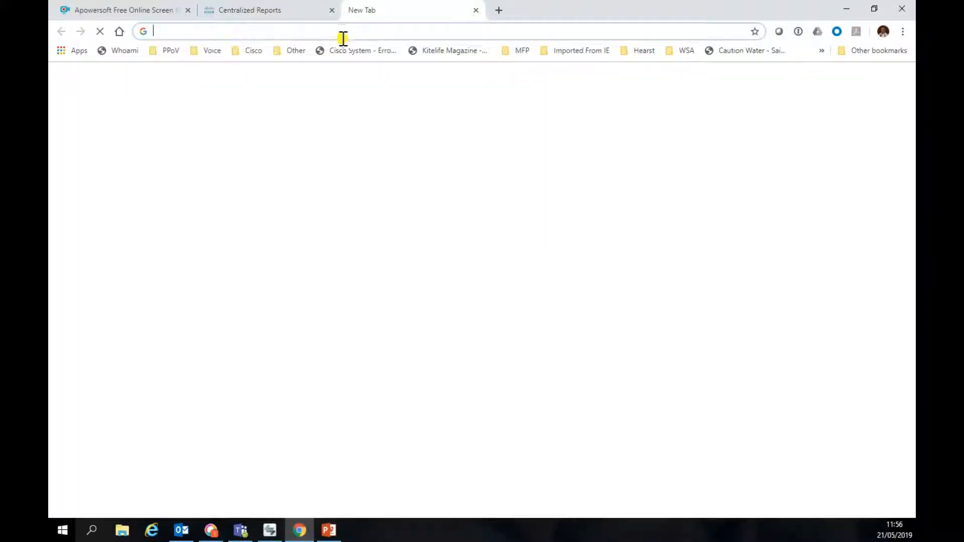
Step: Paste the copied share link into the new tab and view Dornado's shared report
{"action": "right_click", "coordinate": [340, 32]}
{"action": "left_click", "coordinate": [365, 93]}
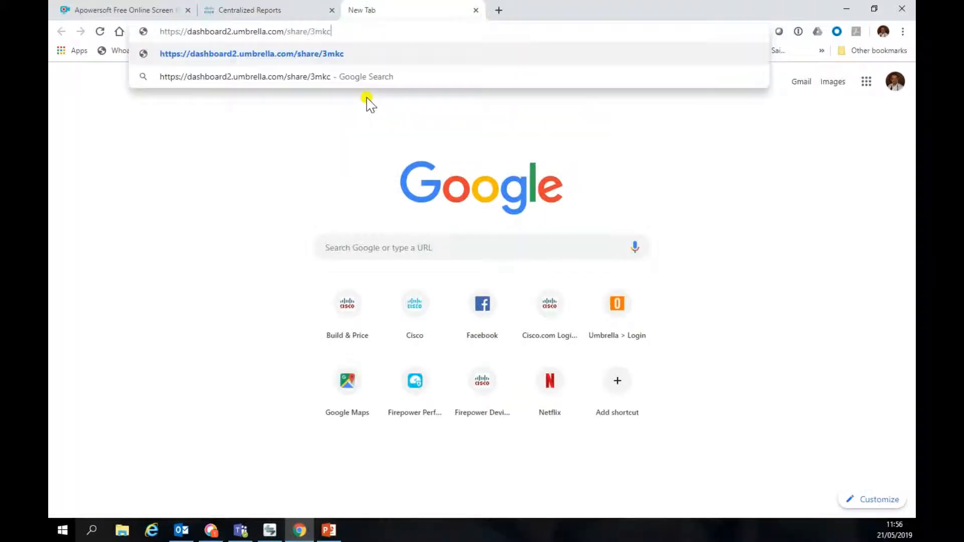
{"action": "key", "text": "Return"}
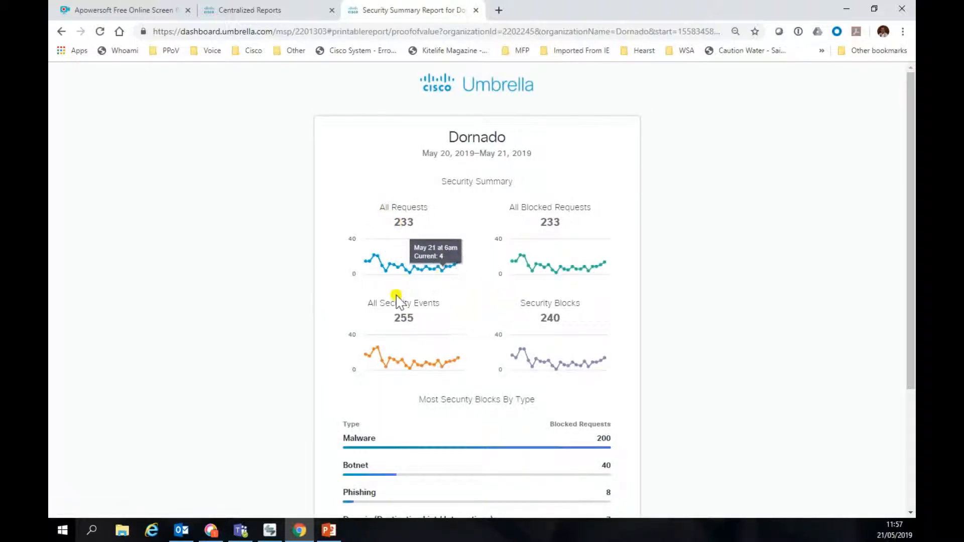
{"action": "scroll", "coordinate": [443, 457], "scroll_direction": "down", "scroll_amount": 3}
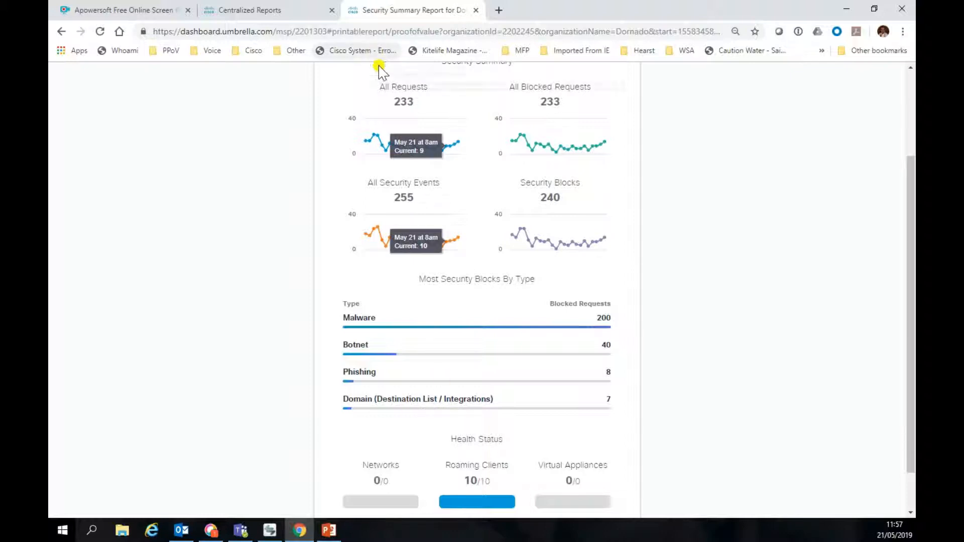
Step: Return to the Centralized Reports tab and close the share value report dialog
{"action": "left_click", "coordinate": [263, 11]}
{"action": "left_click", "coordinate": [378, 234]}
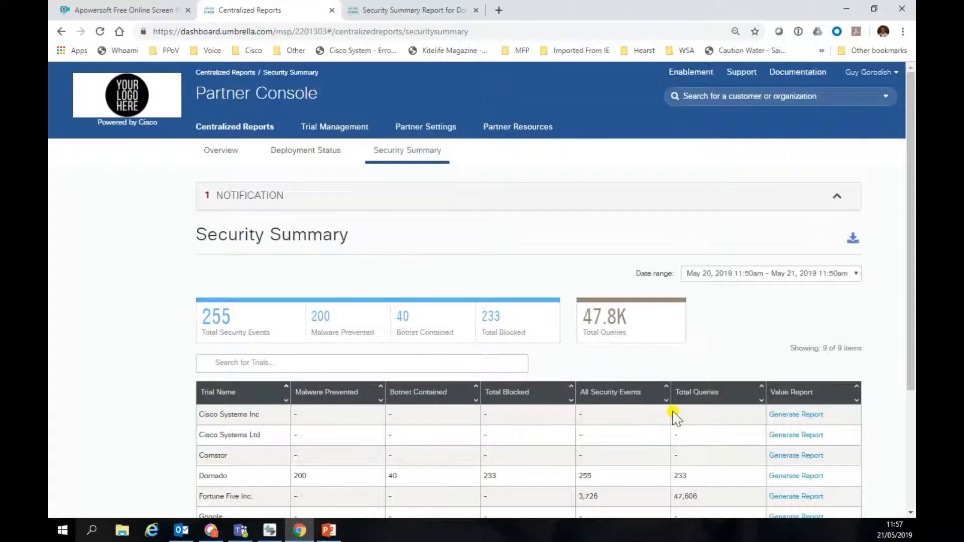
{"action": "scroll", "coordinate": [673, 416], "scroll_direction": "down", "scroll_amount": 3}
{"action": "scroll", "coordinate": [669, 426], "scroll_direction": "up", "scroll_amount": 3}
Step: Go to Trial Management, scroll the nine trials, and open the Dornado trial's details
{"action": "left_click", "coordinate": [319, 129]}
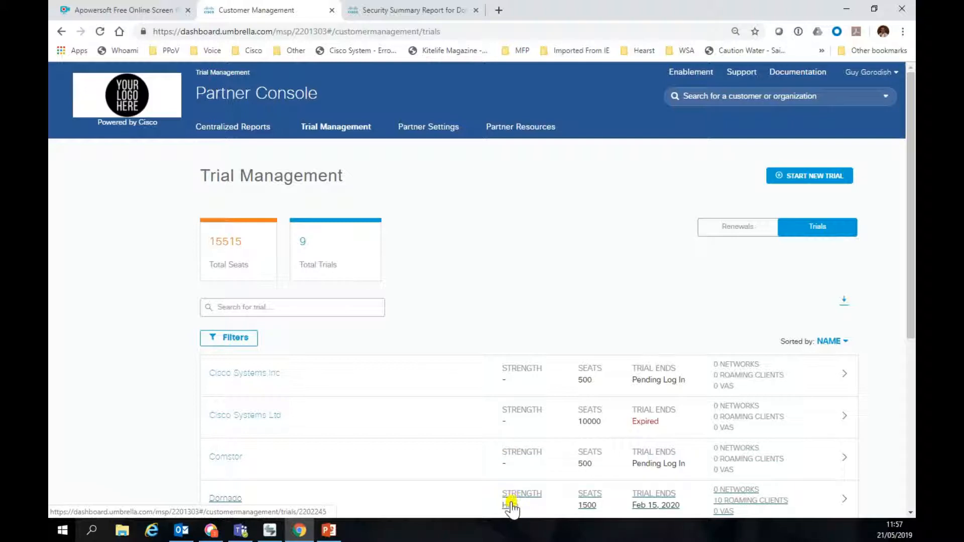
{"action": "scroll", "coordinate": [558, 495], "scroll_direction": "down", "scroll_amount": 1}
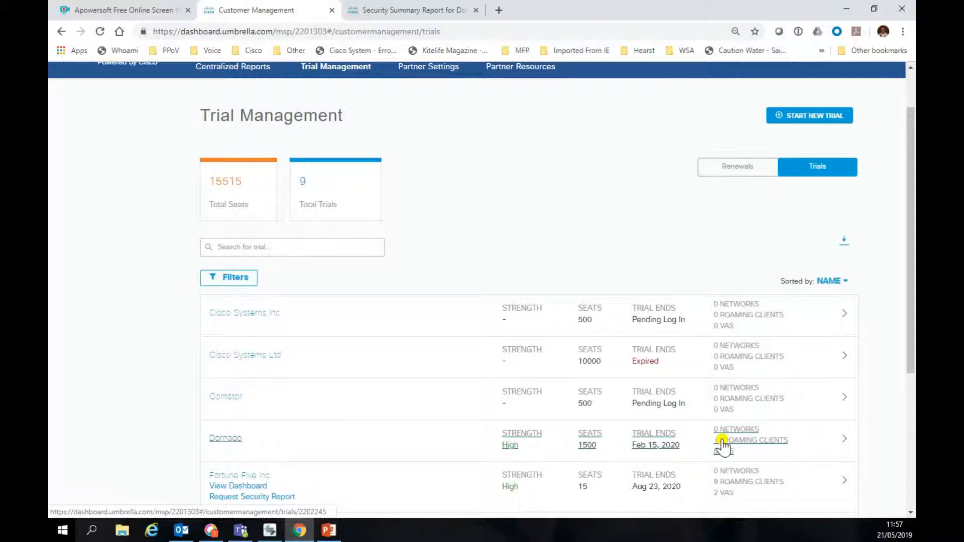
{"action": "scroll", "coordinate": [545, 467], "scroll_direction": "down", "scroll_amount": 1}
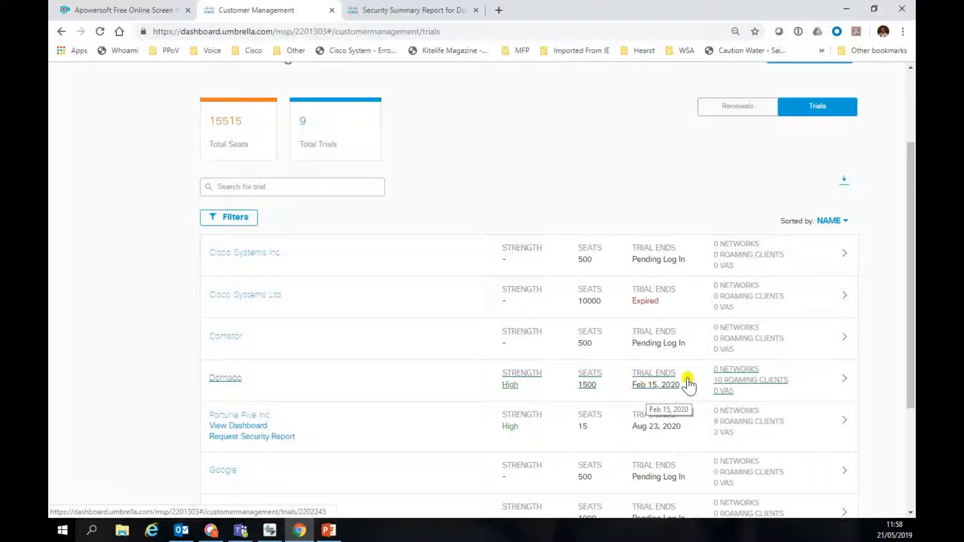
{"action": "left_click", "coordinate": [844, 383]}
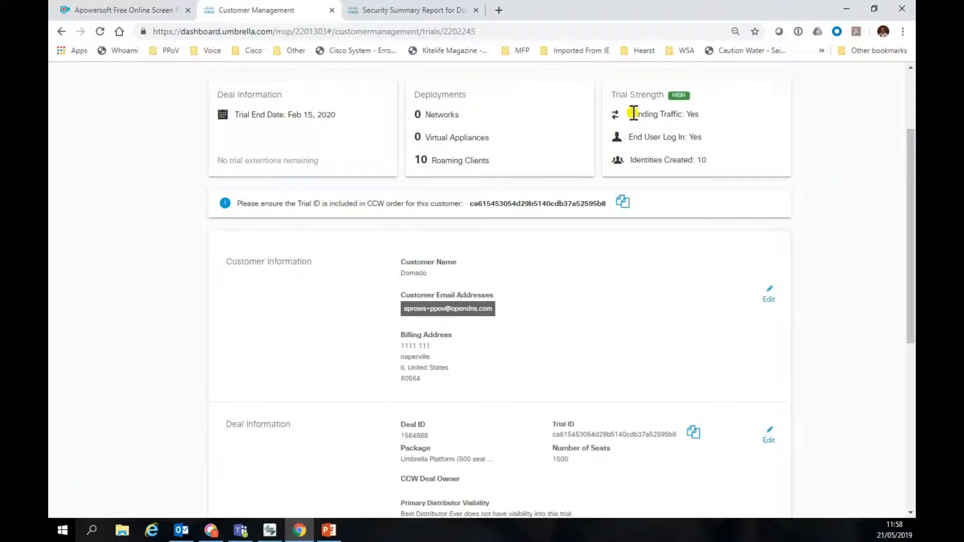
Step: Review Dornado's trial details, including its Sending Traffic status and Deal ID
{"action": "left_click_drag", "start_coordinate": [633, 113], "coordinate": [742, 118]}
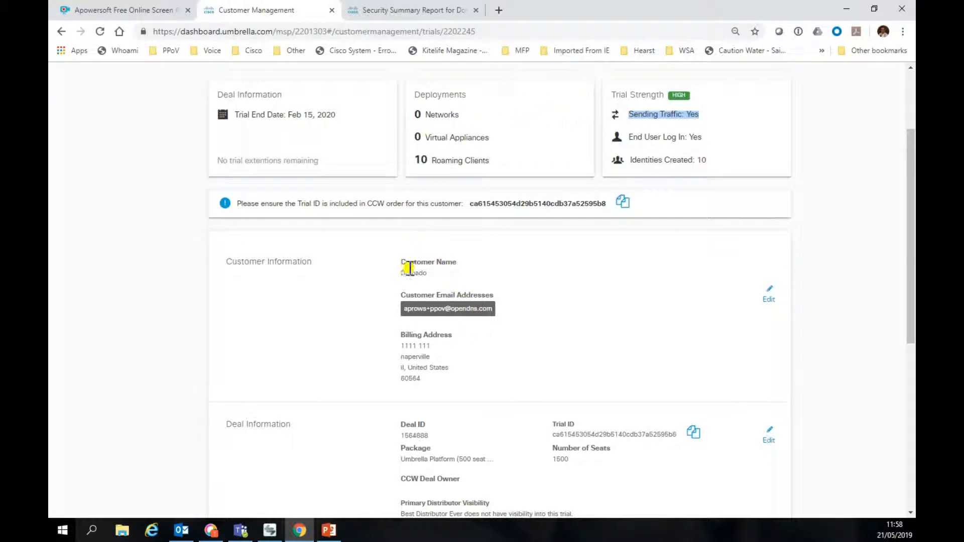
{"action": "scroll", "coordinate": [407, 389], "scroll_direction": "down", "scroll_amount": 2}
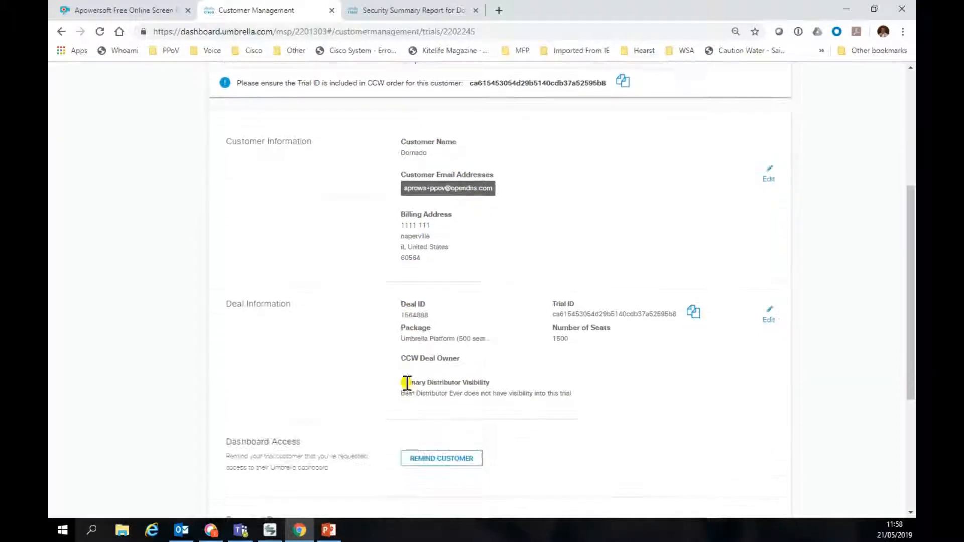
{"action": "left_click_drag", "start_coordinate": [404, 315], "coordinate": [426, 314]}
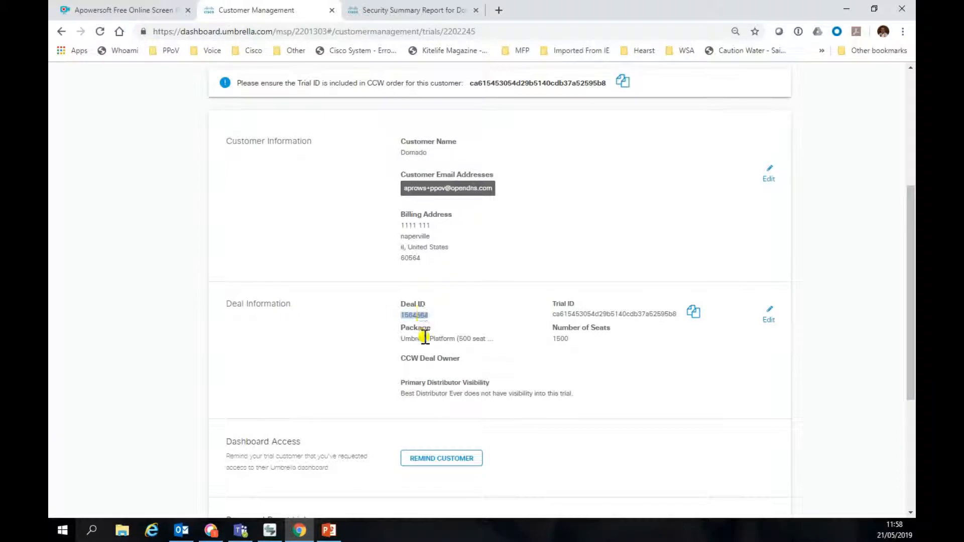
{"action": "scroll", "coordinate": [444, 383], "scroll_direction": "down", "scroll_amount": 2}
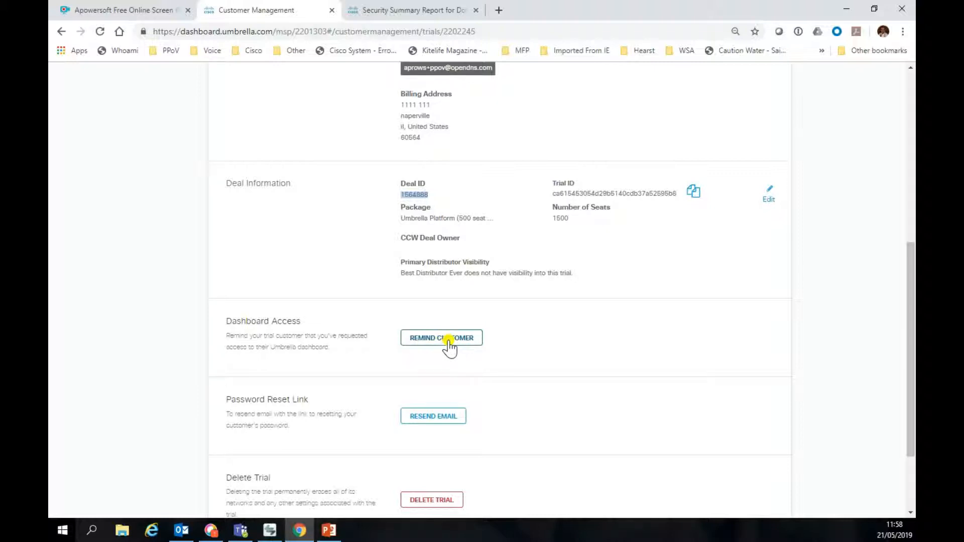
{"action": "scroll", "coordinate": [448, 346], "scroll_direction": "down", "scroll_amount": 2}
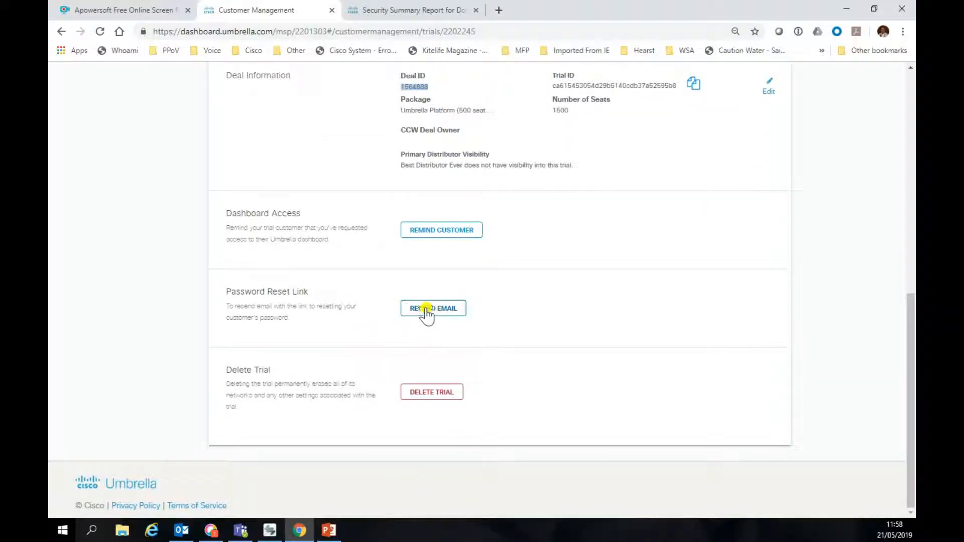
{"action": "scroll", "coordinate": [520, 336], "scroll_direction": "up", "scroll_amount": 8}
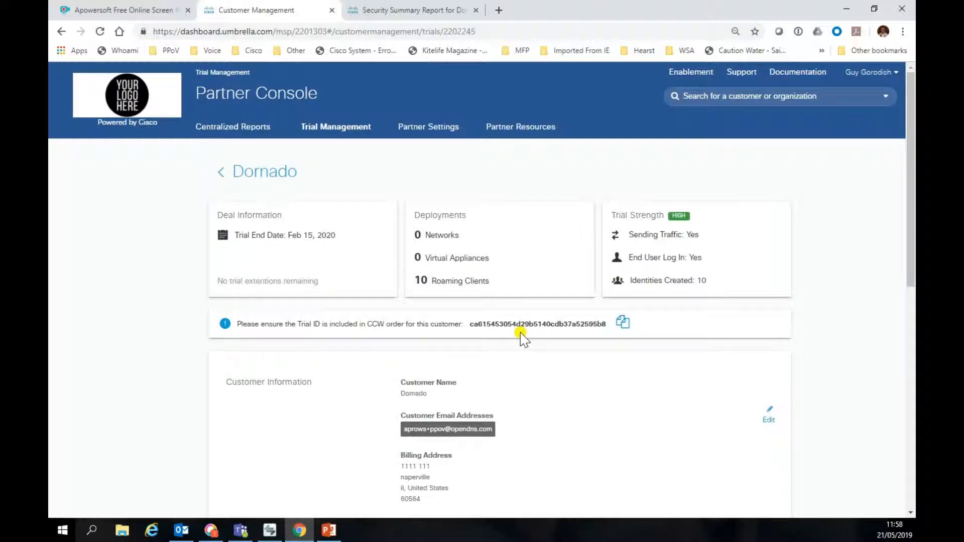
Step: Go back to the trials list and start a new trial
{"action": "left_click", "coordinate": [340, 125]}
{"action": "left_click", "coordinate": [263, 174]}
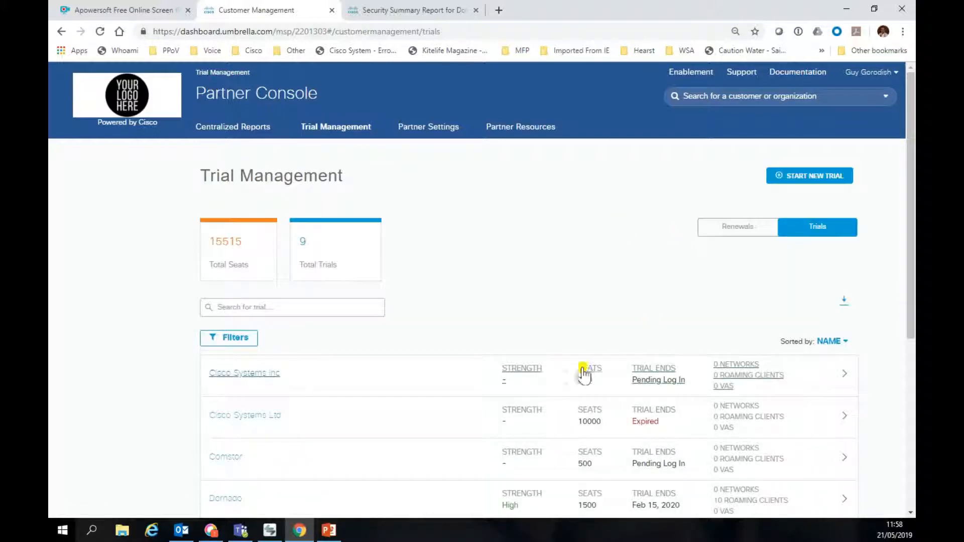
{"action": "scroll", "coordinate": [555, 373], "scroll_direction": "down", "scroll_amount": 3}
{"action": "scroll", "coordinate": [555, 372], "scroll_direction": "up", "scroll_amount": 3}
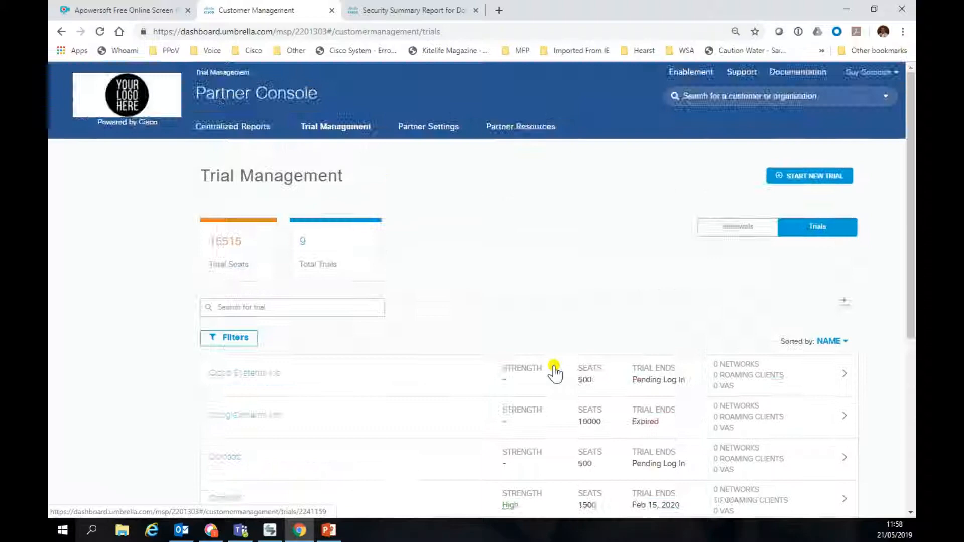
{"action": "left_click", "coordinate": [788, 175]}
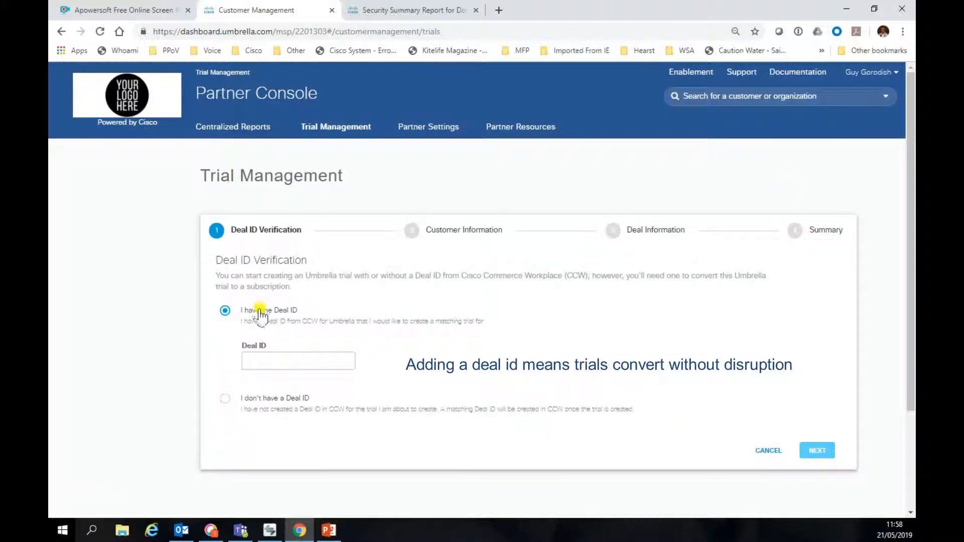
Step: Choose 'I don't have a Deal ID' and continue to Customer Information
{"action": "left_click", "coordinate": [276, 359]}
{"action": "left_click", "coordinate": [224, 399]}
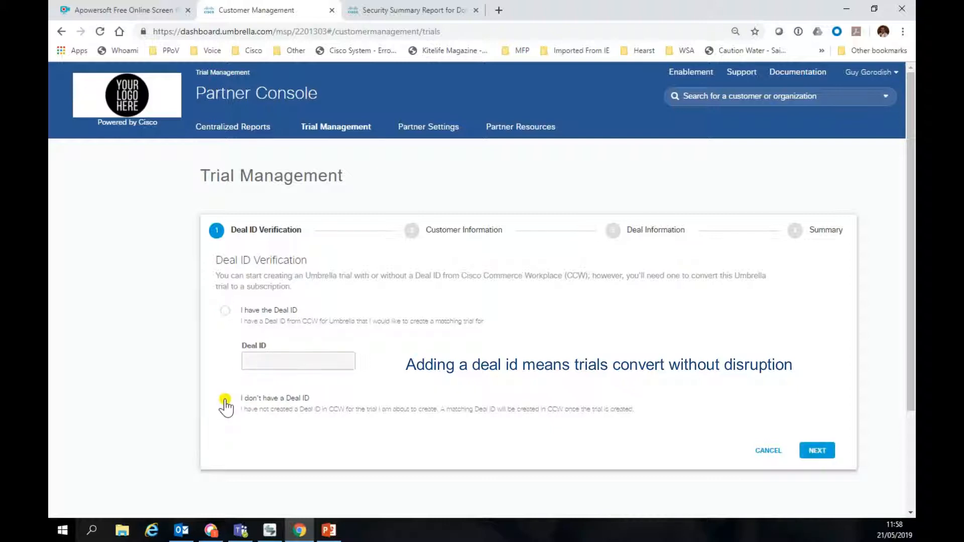
{"action": "left_click", "coordinate": [817, 451]}
Step: Search for Comstor and select the Merchant House, Cirencester result as the customer
{"action": "left_click", "coordinate": [275, 262]}
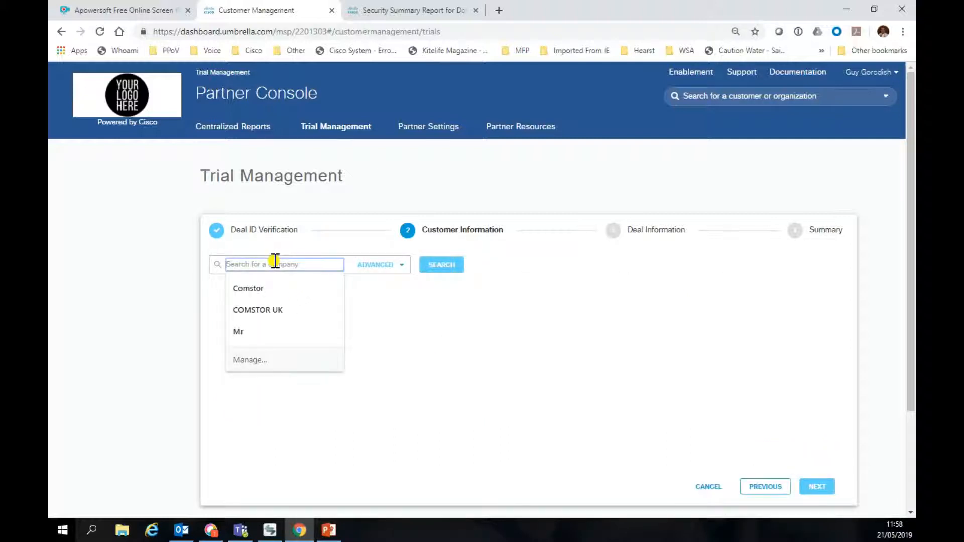
{"action": "left_click", "coordinate": [264, 288]}
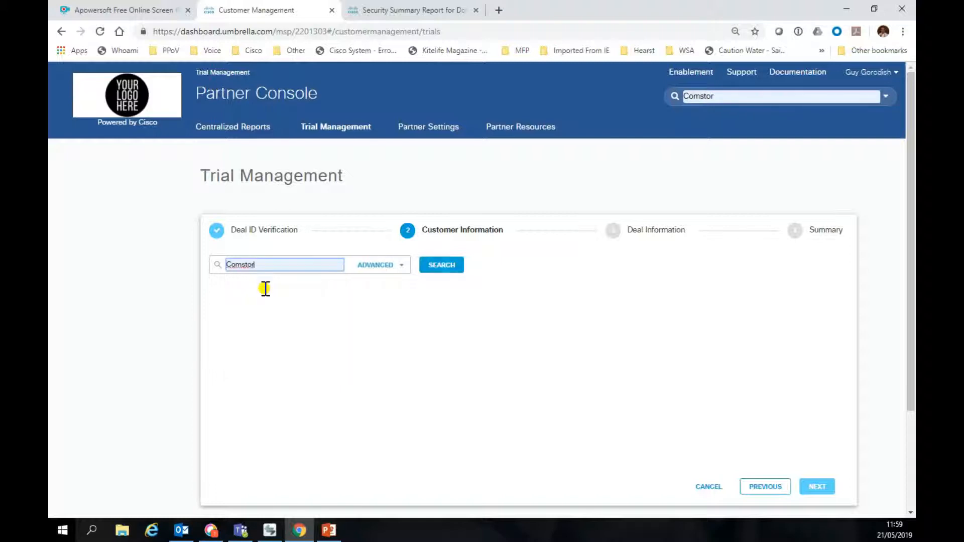
{"action": "left_click", "coordinate": [438, 268]}
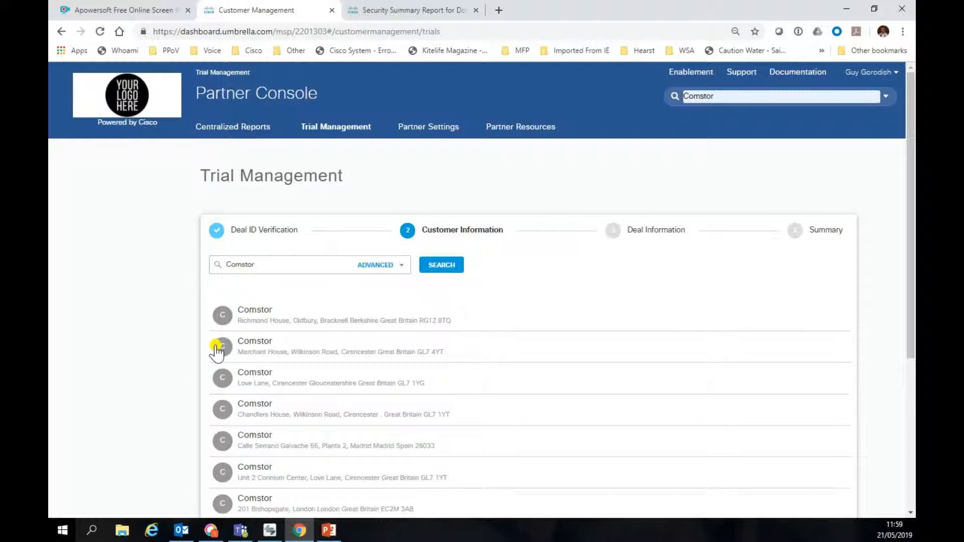
{"action": "left_click", "coordinate": [258, 343]}
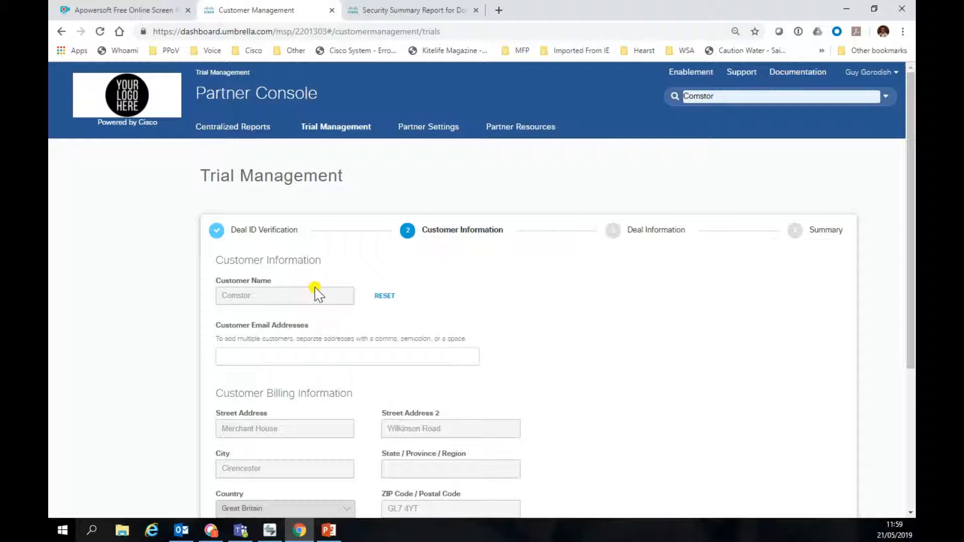
Step: Tick 'Request access to customer dashboard' and 'Enable nurture campaign'
{"action": "scroll", "coordinate": [334, 320], "scroll_direction": "down", "scroll_amount": 3}
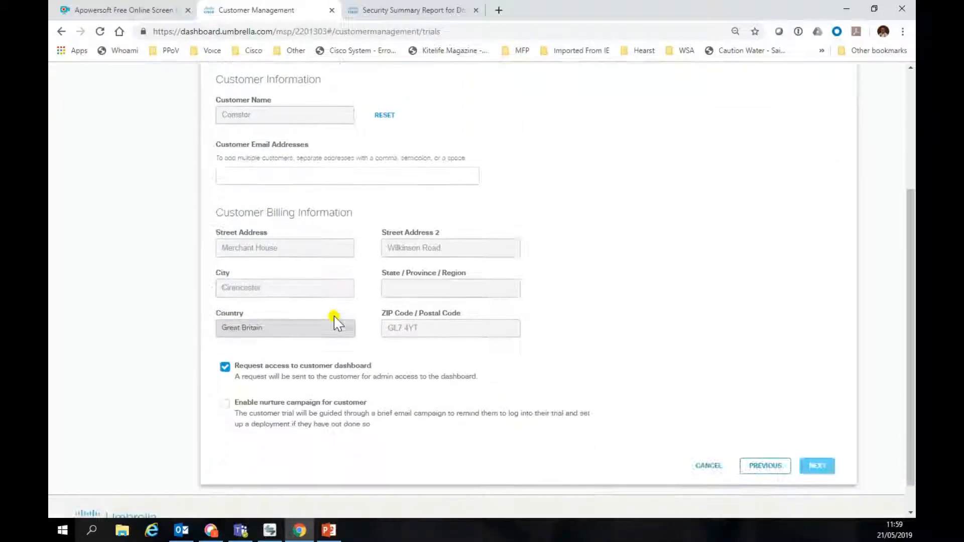
{"action": "scroll", "coordinate": [334, 320], "scroll_direction": "down", "scroll_amount": 1}
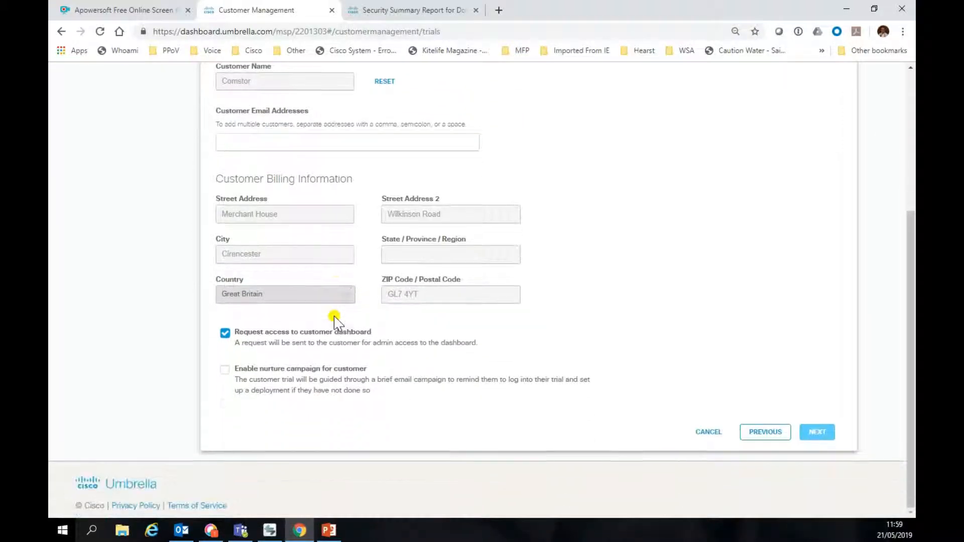
{"action": "left_click", "coordinate": [223, 335]}
{"action": "left_click", "coordinate": [225, 333]}
{"action": "left_click", "coordinate": [224, 370]}
Step: Add the customer's email address from the suggestion and advance to Deal Information
{"action": "scroll", "coordinate": [620, 392], "scroll_direction": "up", "scroll_amount": 5}
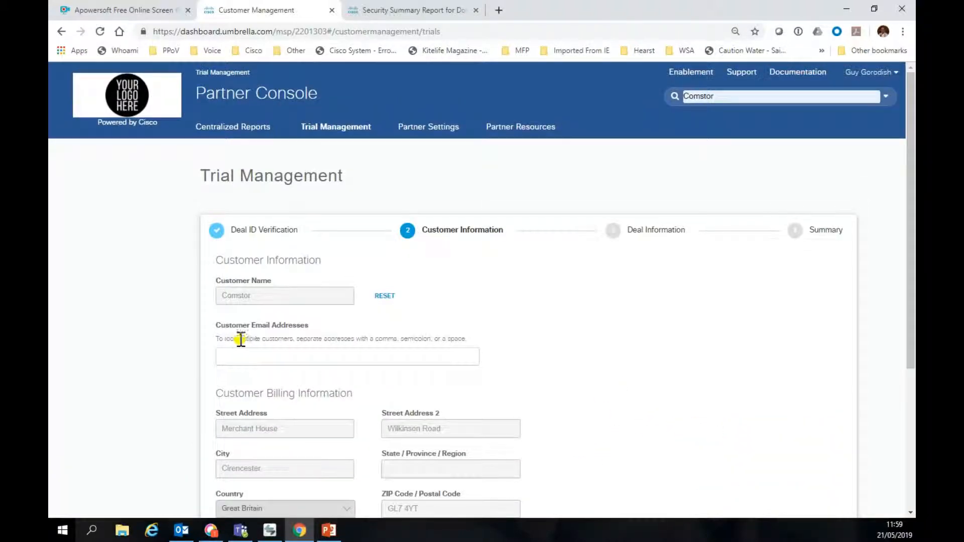
{"action": "left_click", "coordinate": [233, 355]}
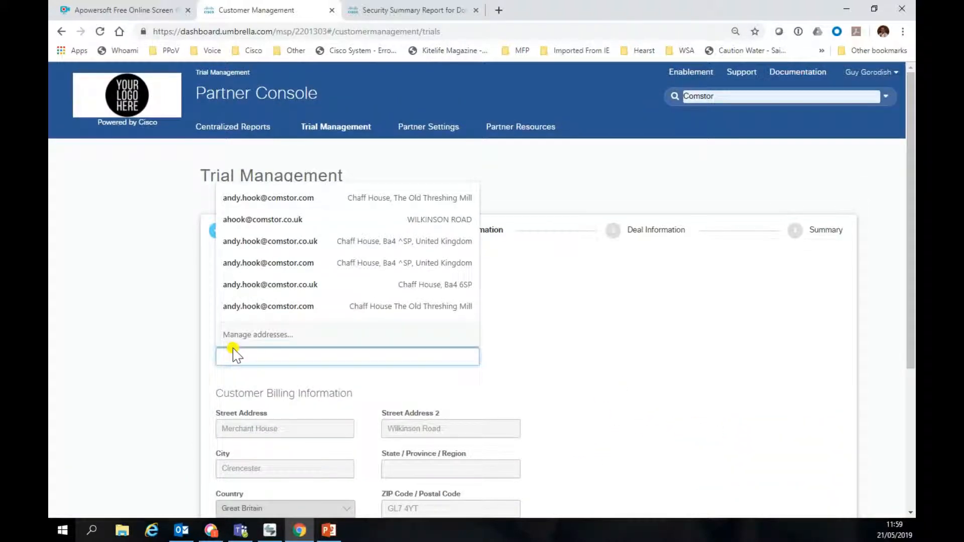
{"action": "left_click", "coordinate": [274, 200]}
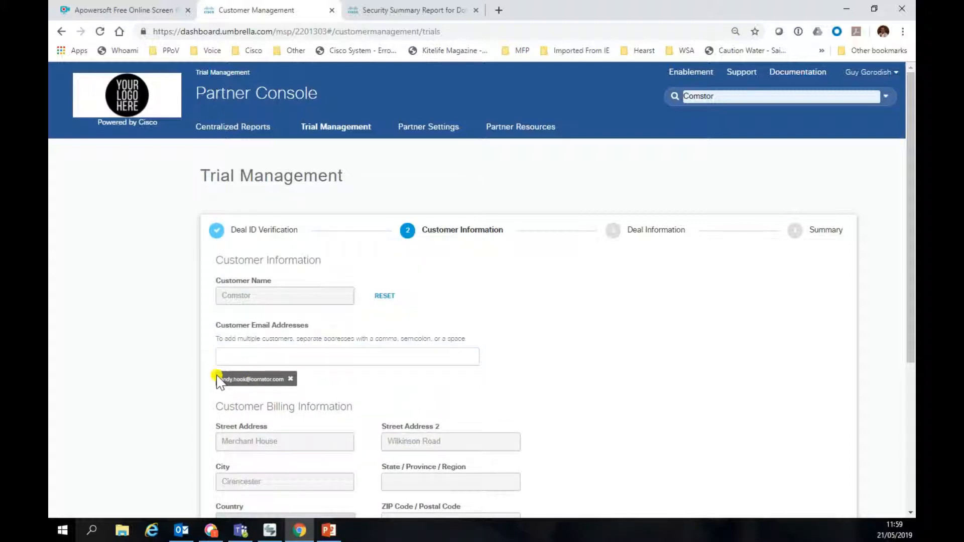
{"action": "scroll", "coordinate": [420, 387], "scroll_direction": "down", "scroll_amount": 5}
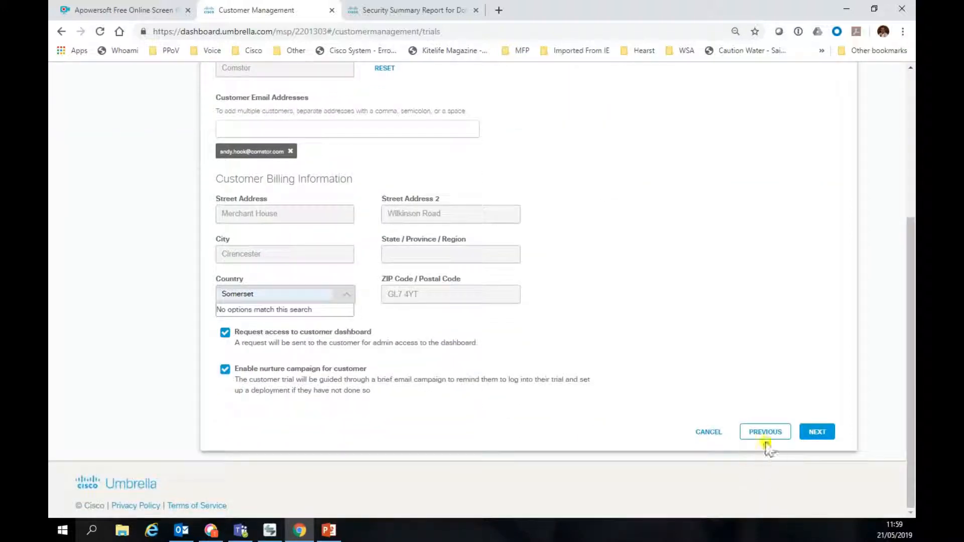
{"action": "left_click", "coordinate": [807, 434]}
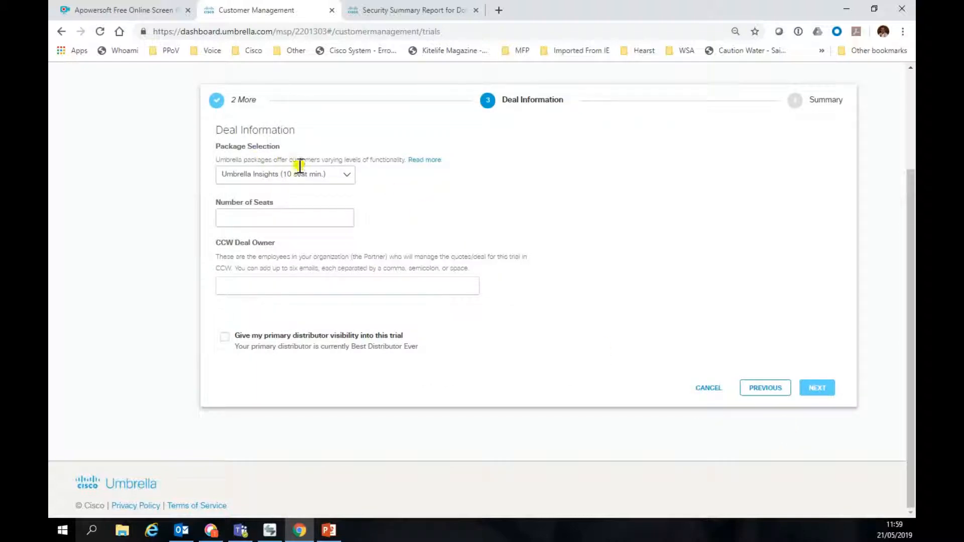
Step: Try Umbrella Professional, then pick Umbrella Insights (10 seat min.) as the trial package
{"action": "left_click", "coordinate": [346, 175]}
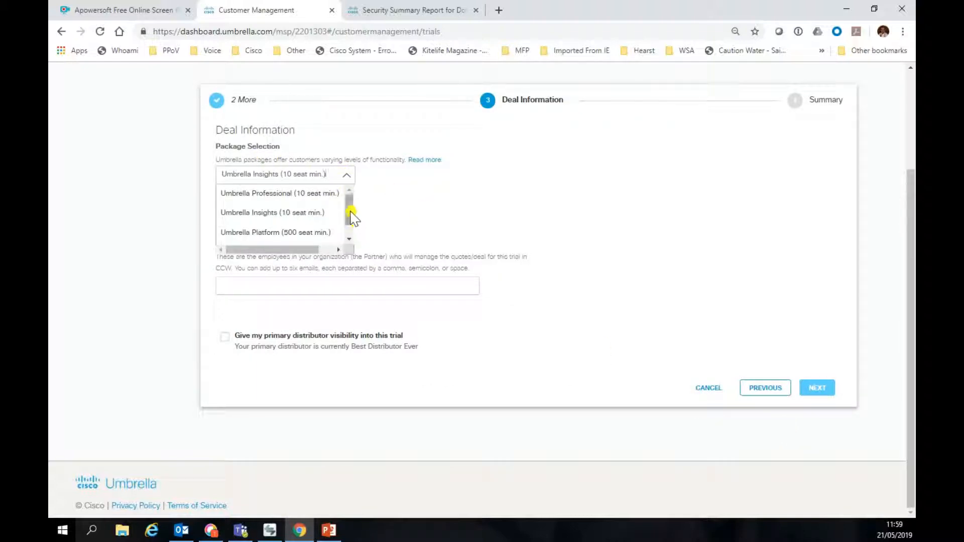
{"action": "left_click", "coordinate": [350, 213]}
{"action": "left_click", "coordinate": [348, 181]}
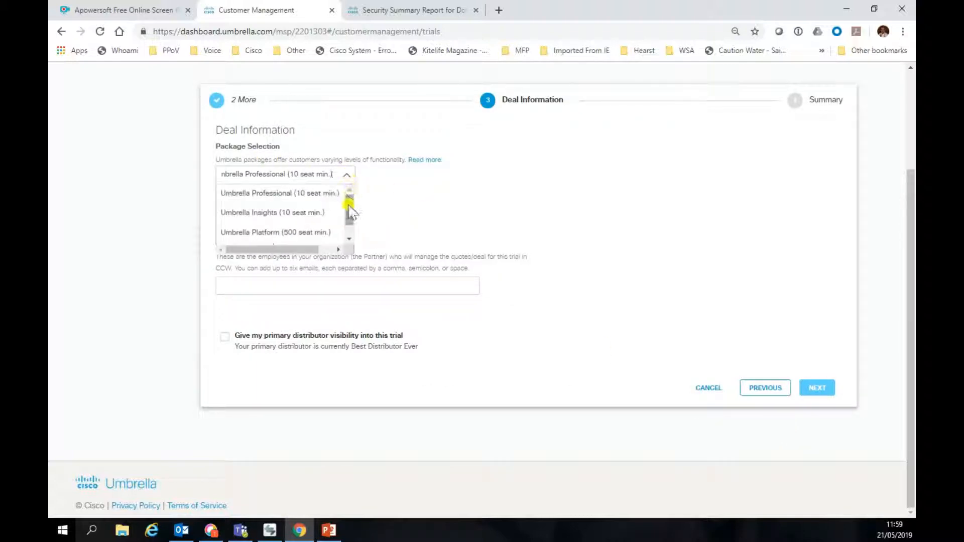
{"action": "left_click", "coordinate": [348, 205]}
{"action": "left_click", "coordinate": [350, 178]}
{"action": "left_click", "coordinate": [350, 240]}
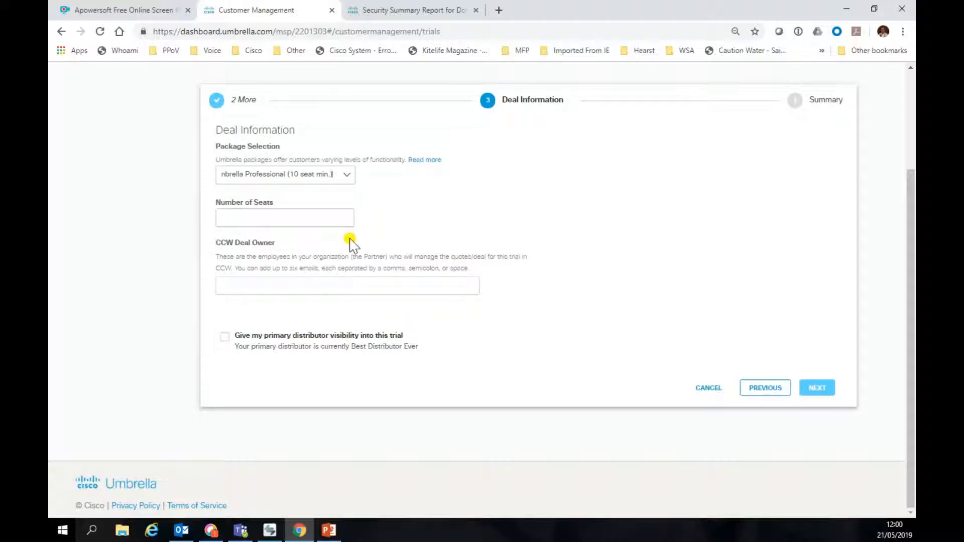
{"action": "left_click", "coordinate": [350, 177]}
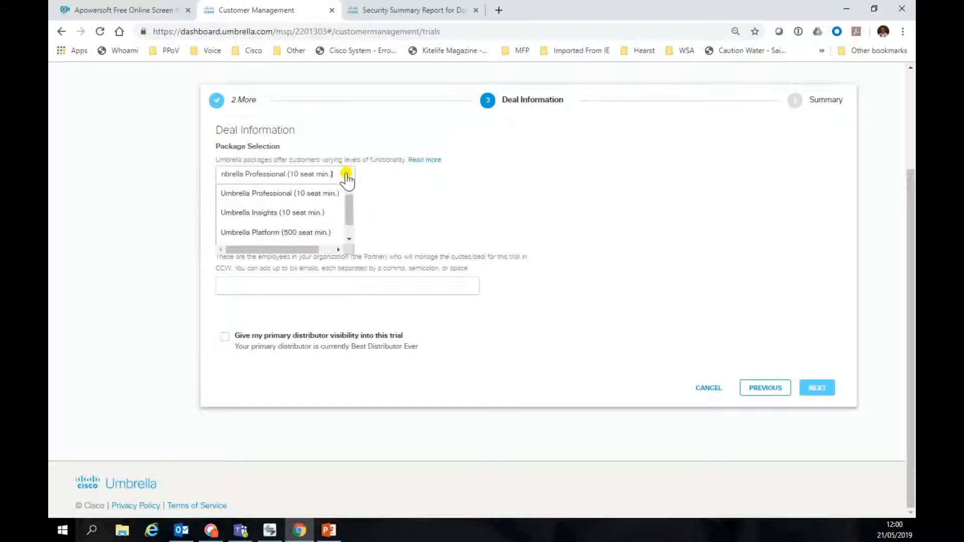
{"action": "scroll", "coordinate": [346, 181], "scroll_direction": "up", "scroll_amount": 2}
{"action": "scroll", "coordinate": [344, 182], "scroll_direction": "down", "scroll_amount": 1}
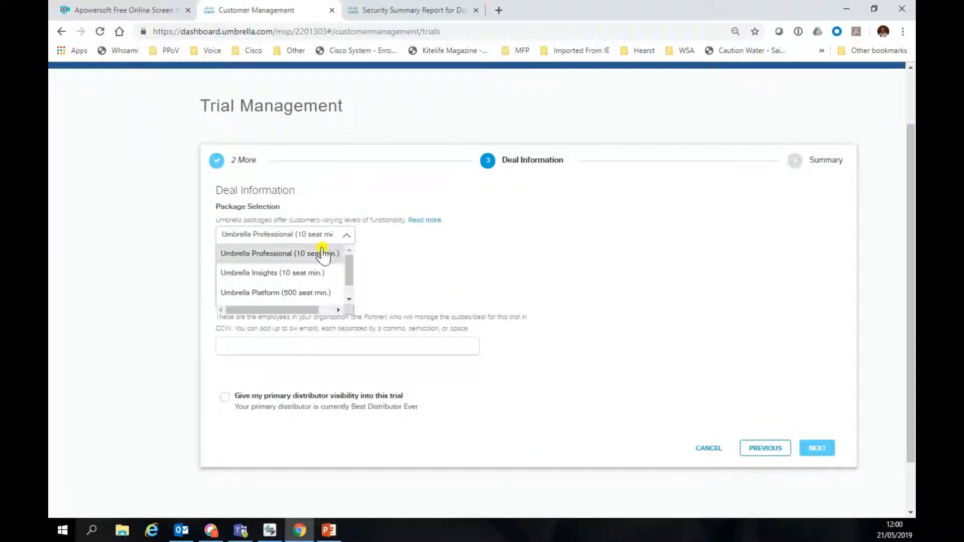
{"action": "left_click", "coordinate": [270, 274]}
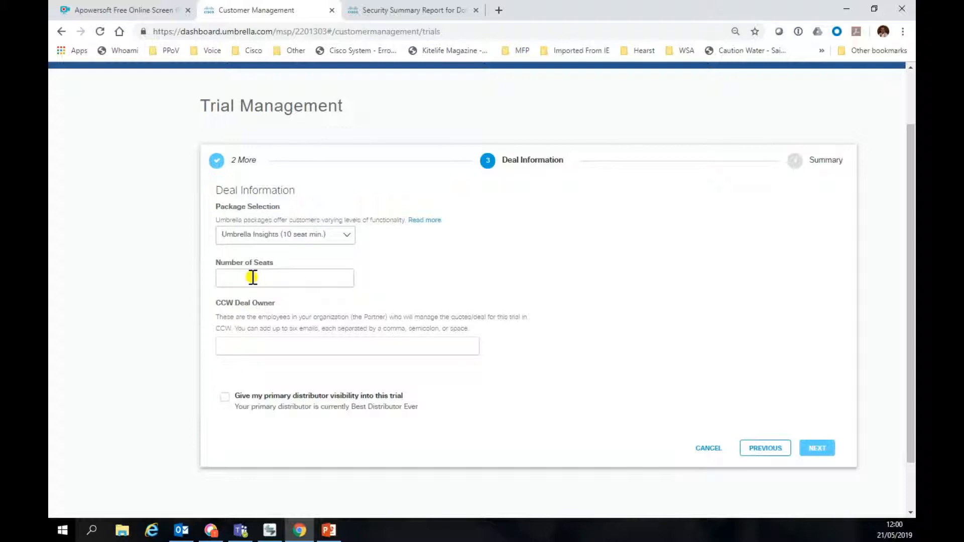
Step: Enter 100 seats and the CCW deal owner's email, and give the primary distributor visibility
{"action": "left_click", "coordinate": [253, 277]}
{"action": "type", "text": "100"}
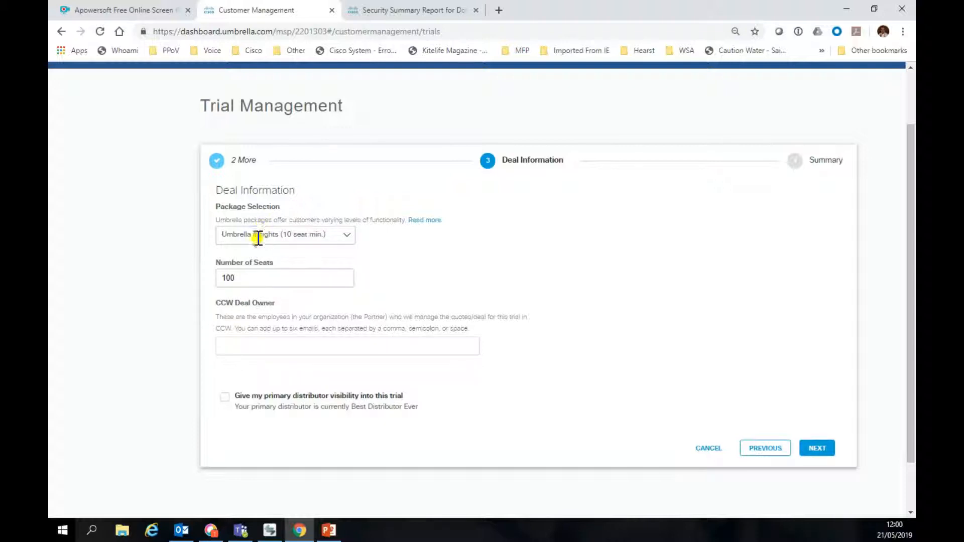
{"action": "left_click", "coordinate": [236, 347]}
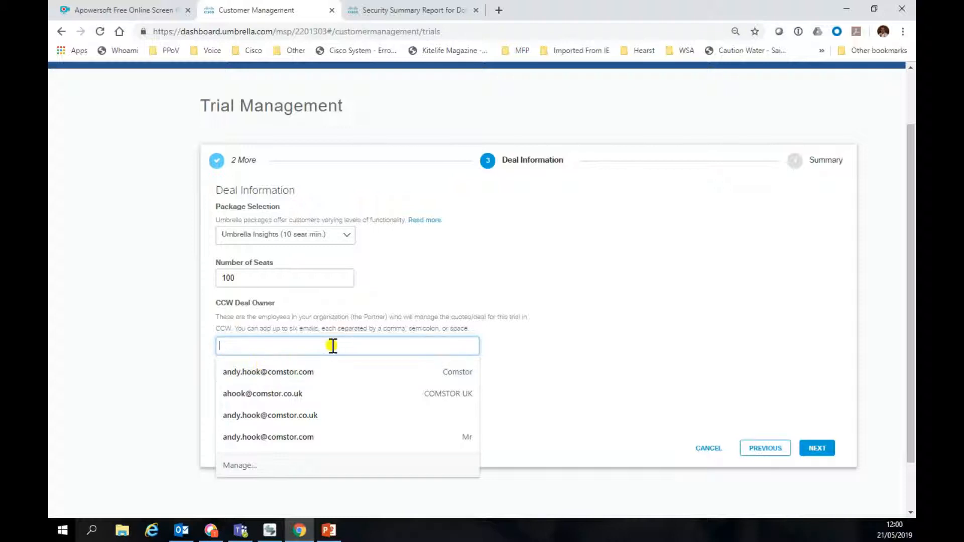
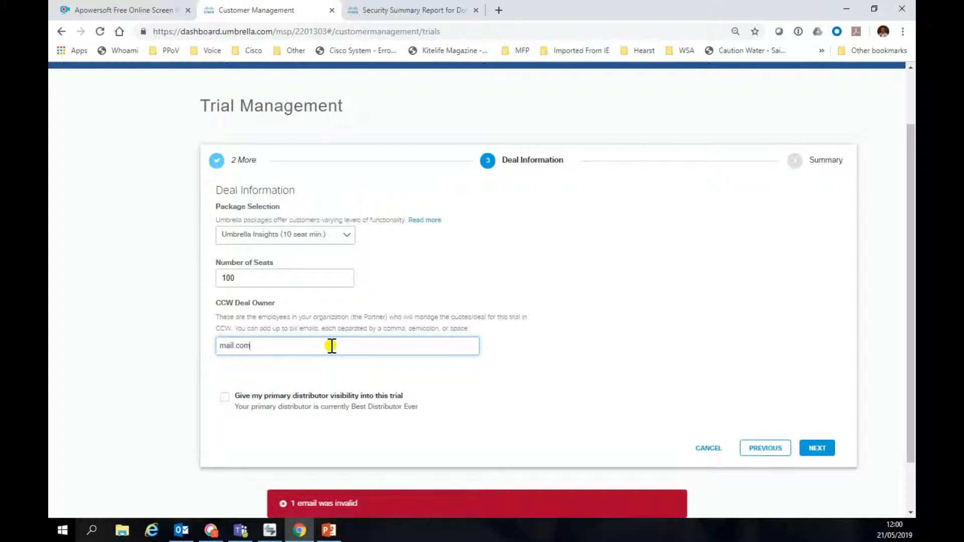
{"action": "left_click", "coordinate": [218, 345]}
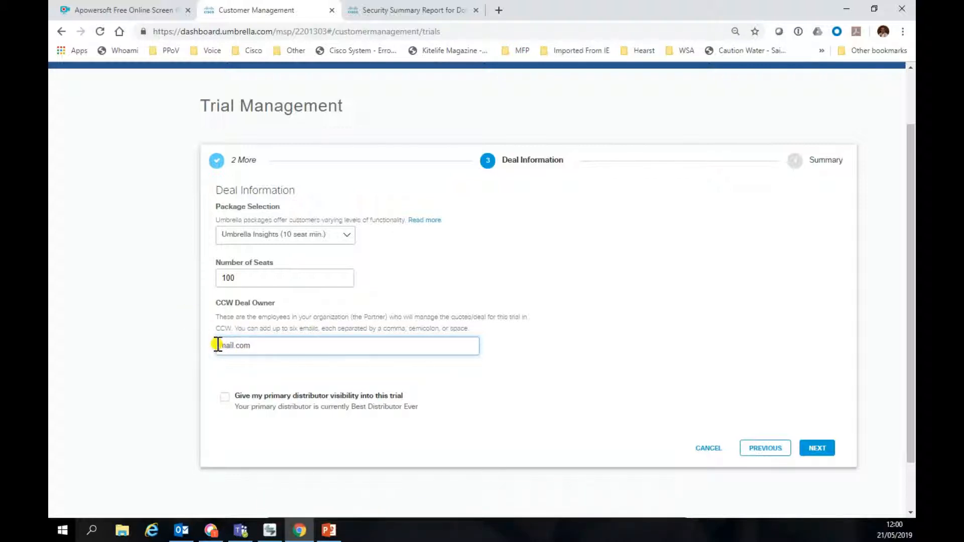
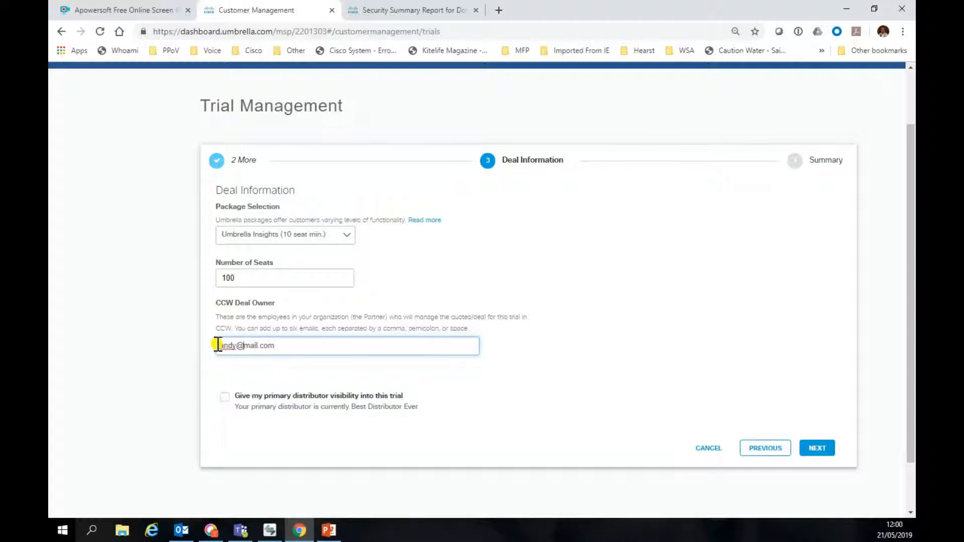
{"action": "left_click", "coordinate": [224, 401]}
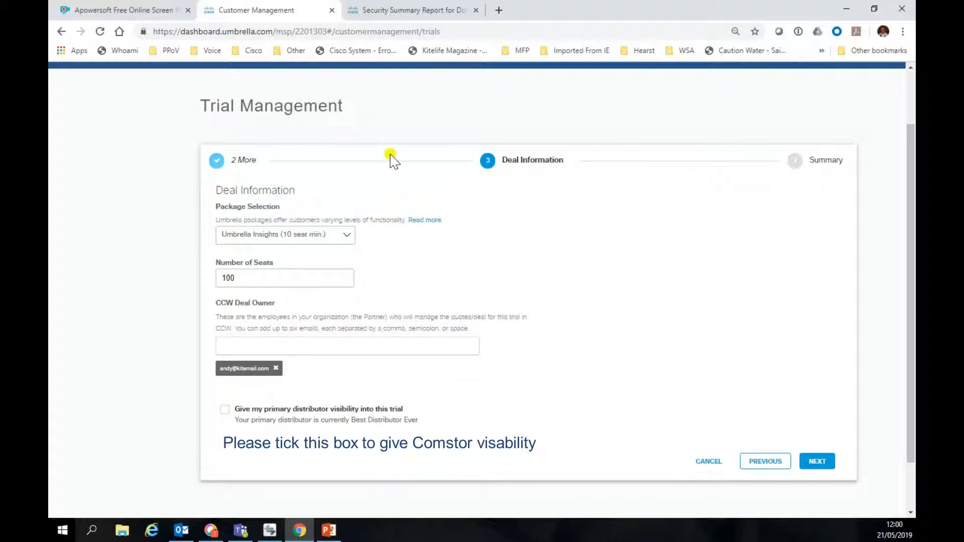
{"action": "left_click", "coordinate": [223, 410]}
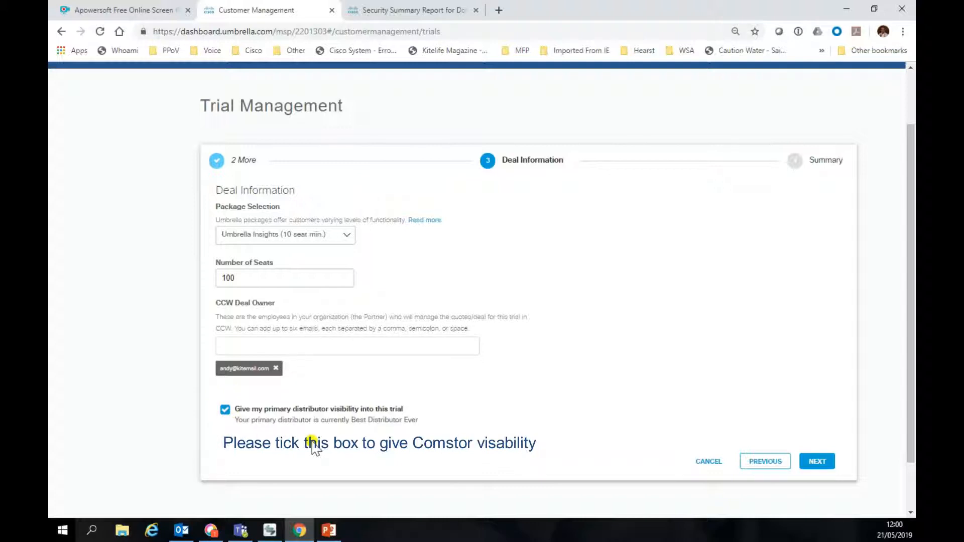
Step: Advance to the Summary step, then exit the wizard back to the Trial Management list
{"action": "left_click", "coordinate": [814, 462]}
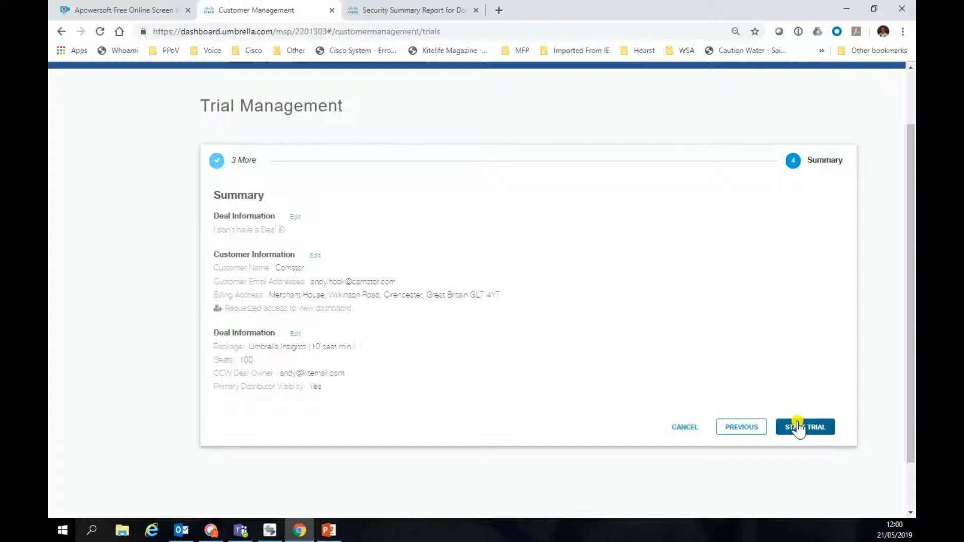
{"action": "left_click", "coordinate": [683, 427]}
{"action": "scroll", "coordinate": [587, 243], "scroll_direction": "up", "scroll_amount": 2}
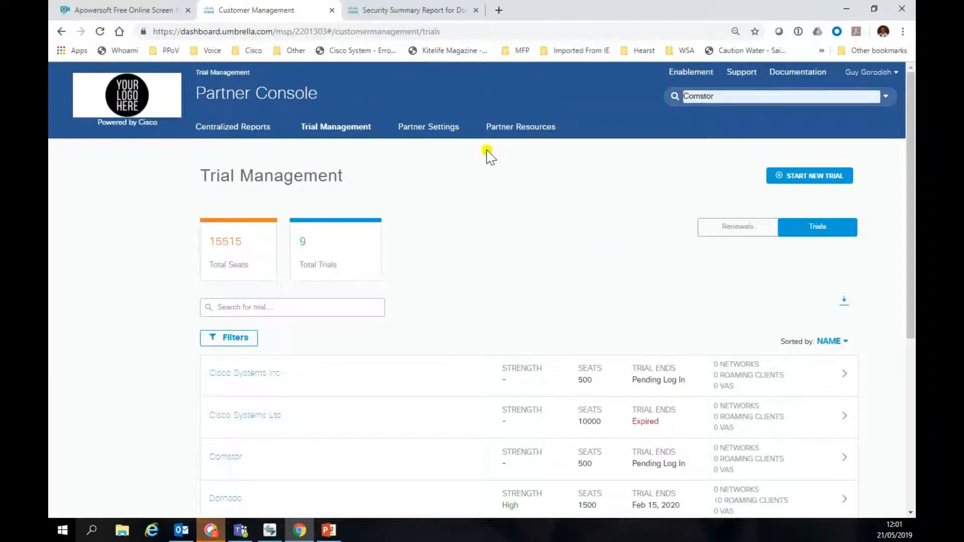
Step: View Partner Resources, then go to the Partner Settings Admins page
{"action": "left_click", "coordinate": [512, 128]}
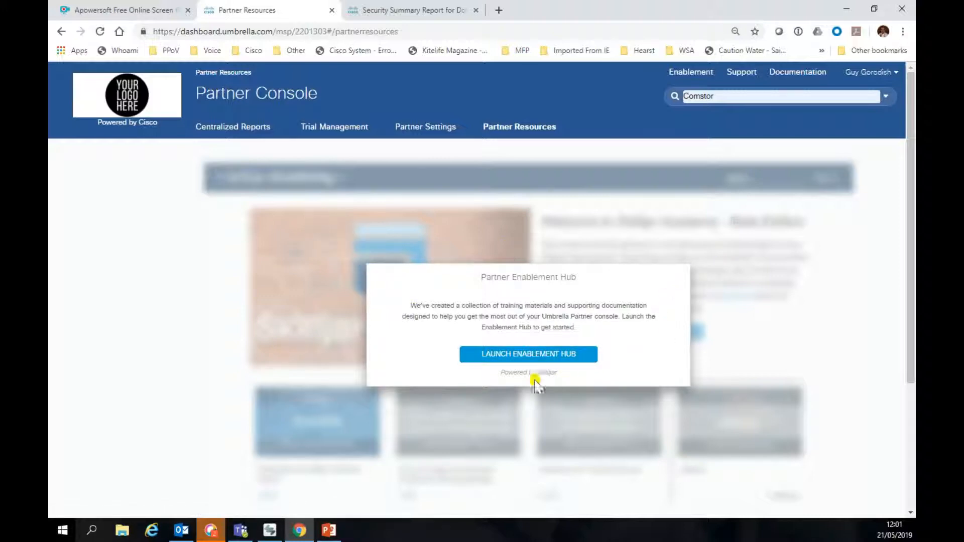
{"action": "left_click", "coordinate": [412, 131]}
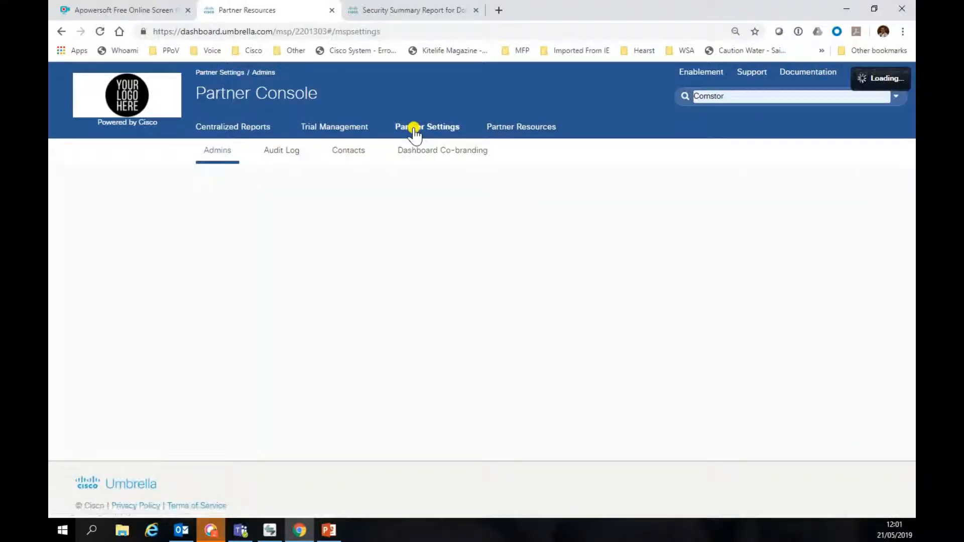